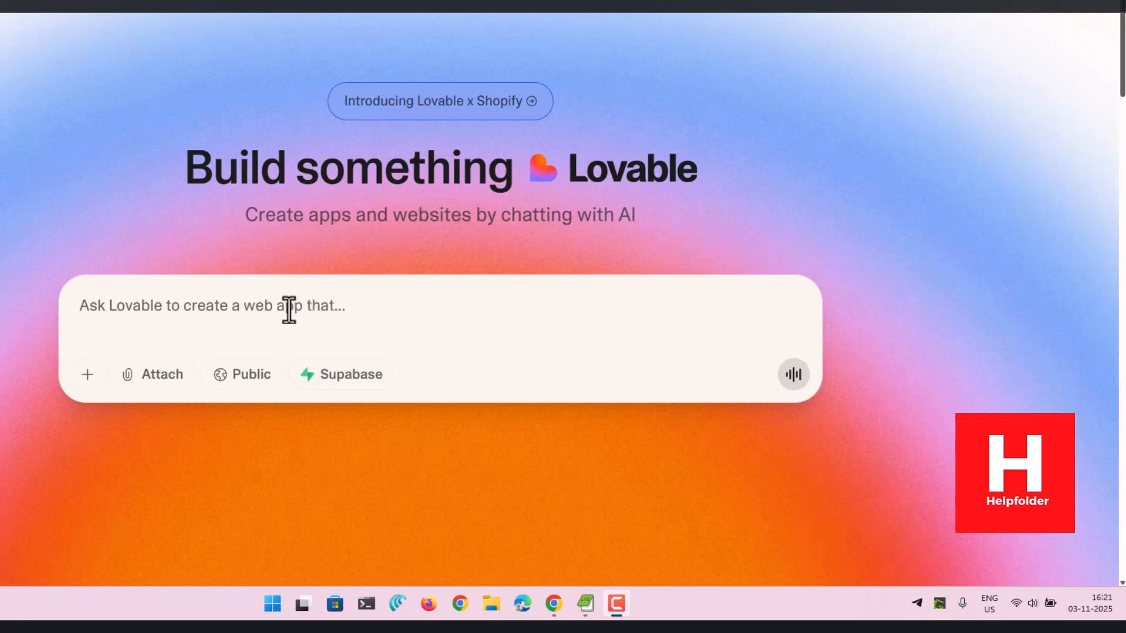
- Enter the prompt "Build a landing page for a skill trainer. Make sure to list his achievements. His current and past course offerings."
click(222, 301)
text(Build a landing page for a skill trainn)
key(BackSpace)
text(er. Make sure to list his achievements. His current and past course offerings.)
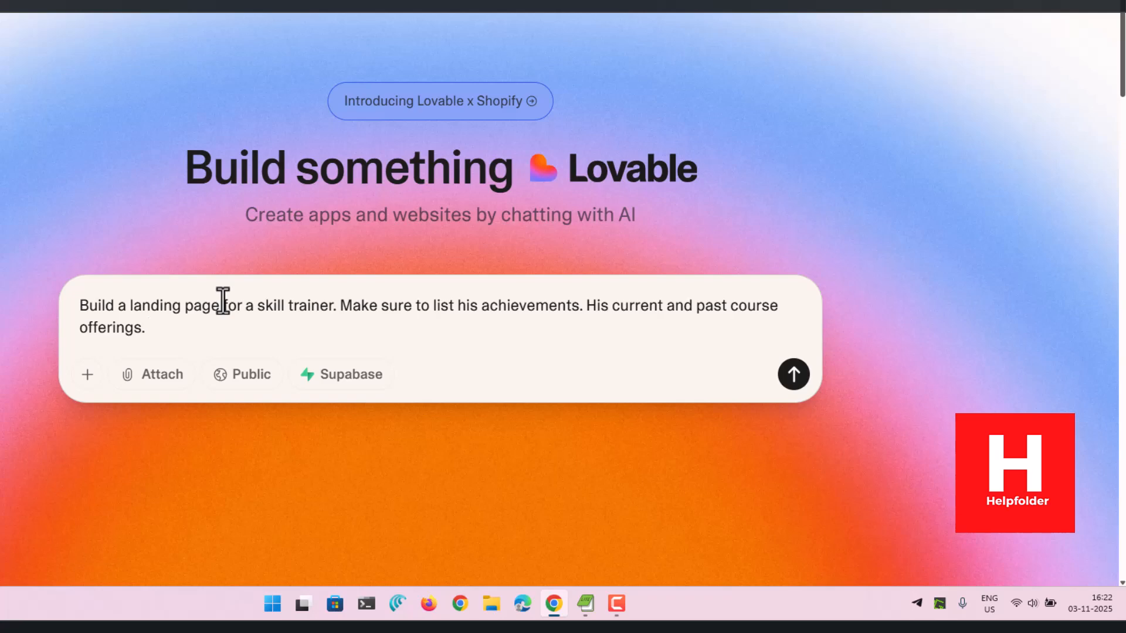
- Add "Use a block in the footer for social media and contacts." to the end of the prompt
text(uS)
key(BackSpace)
key(BackSpace)
text(Use a block in the footer )
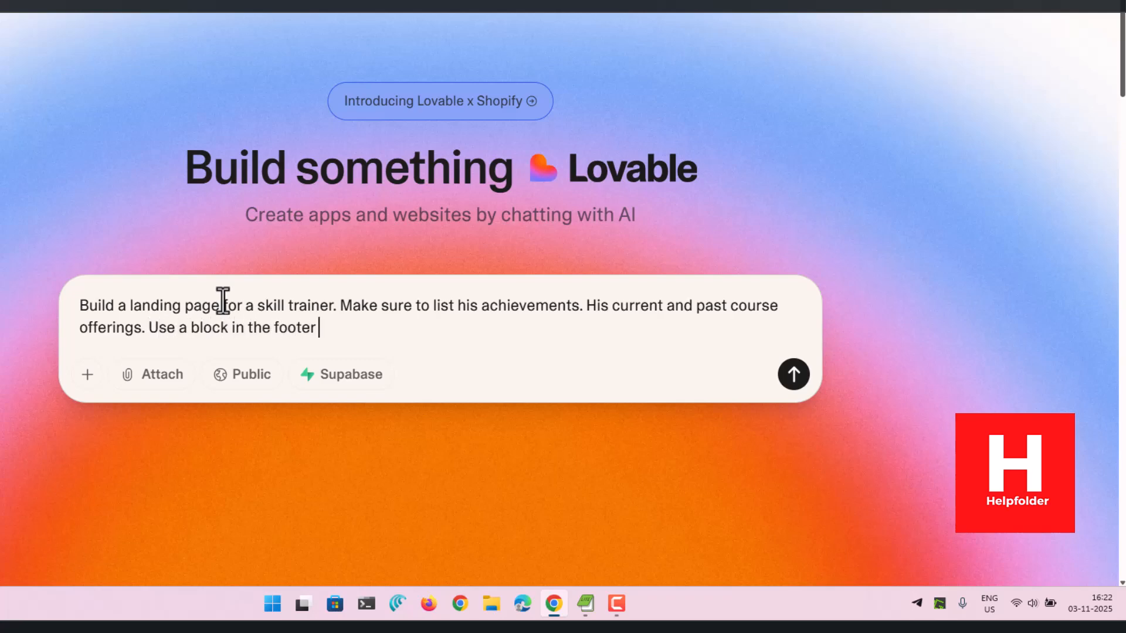
text(for social me)
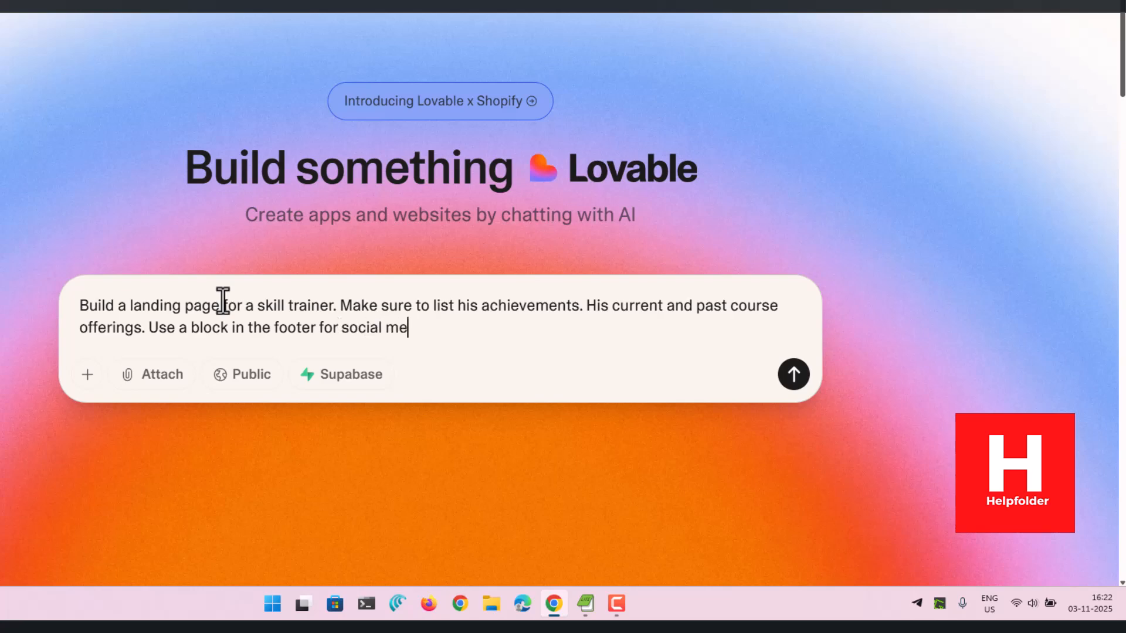
text(dia and contacts.)
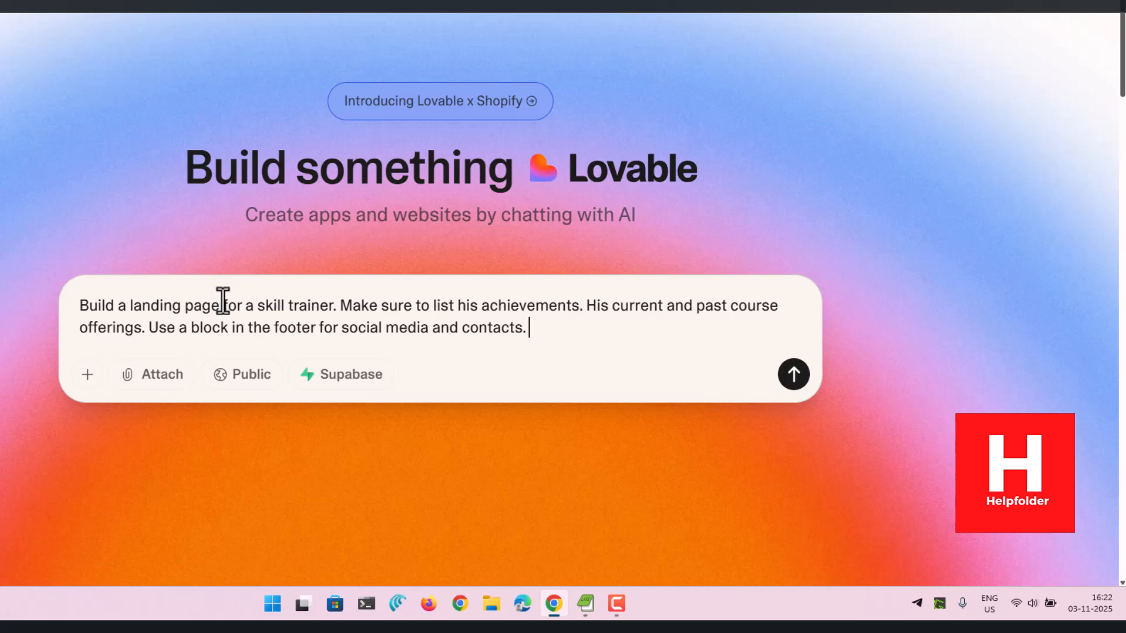
- Insert "Explain in cards the modules being taught by trainer for specific skills." before the sentence about course offerings
click(588, 311)
text(Explain in )
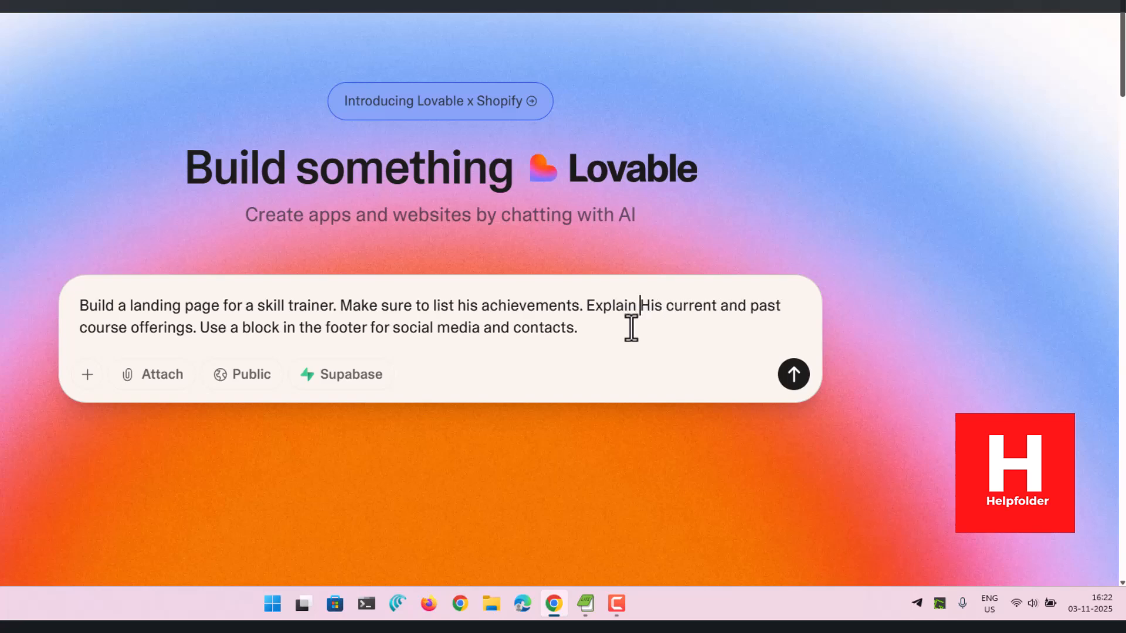
text(cards the modu)
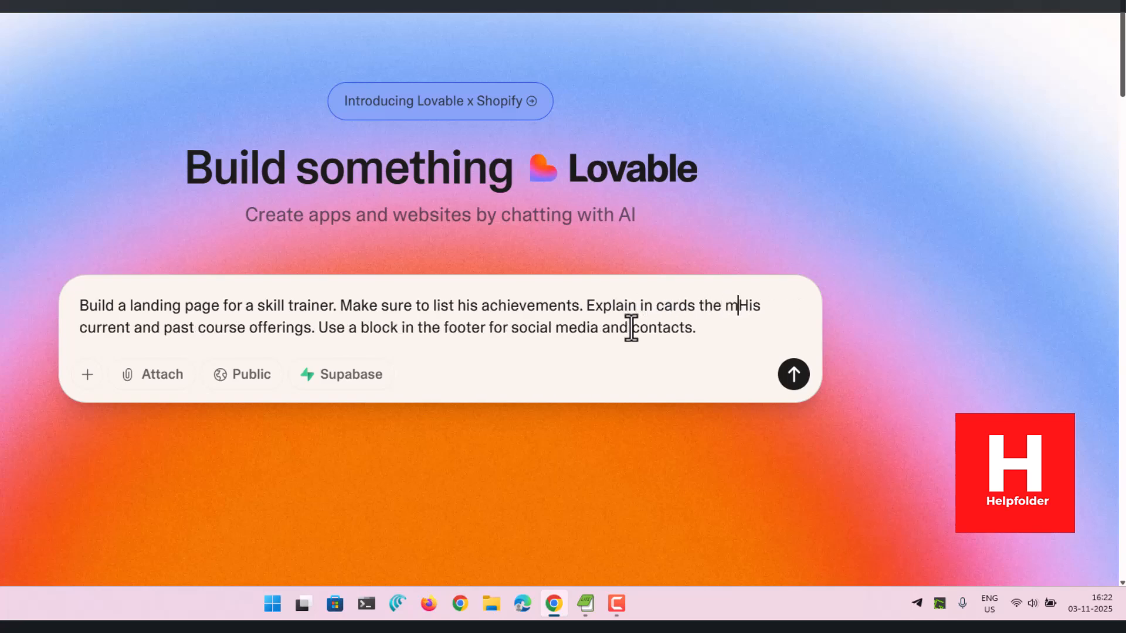
text(les being taugh)
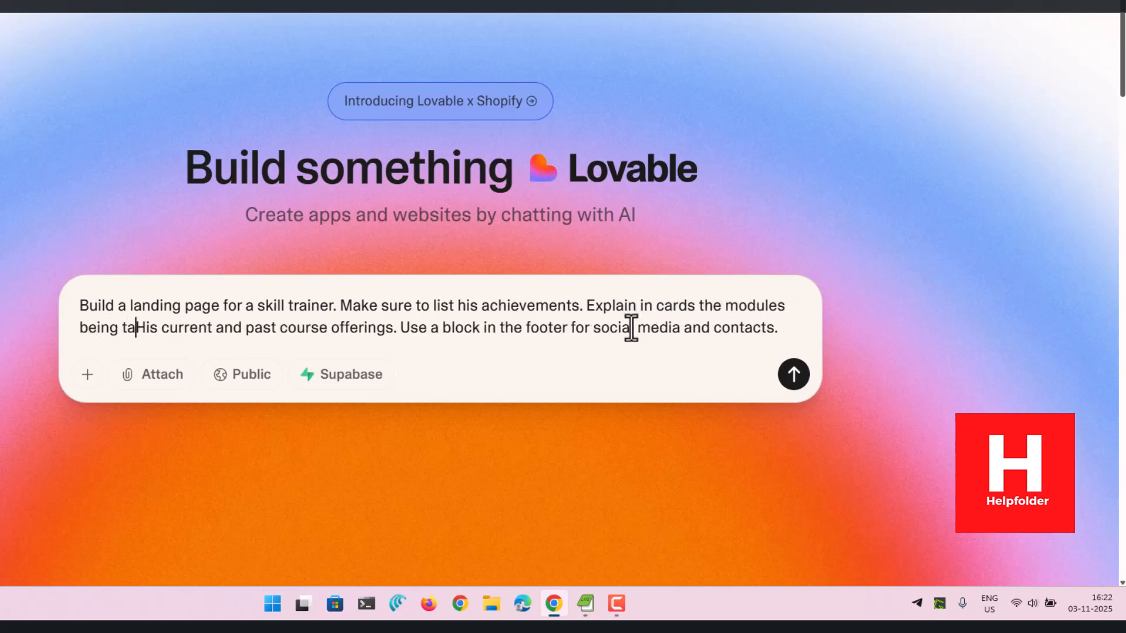
text(t by train)
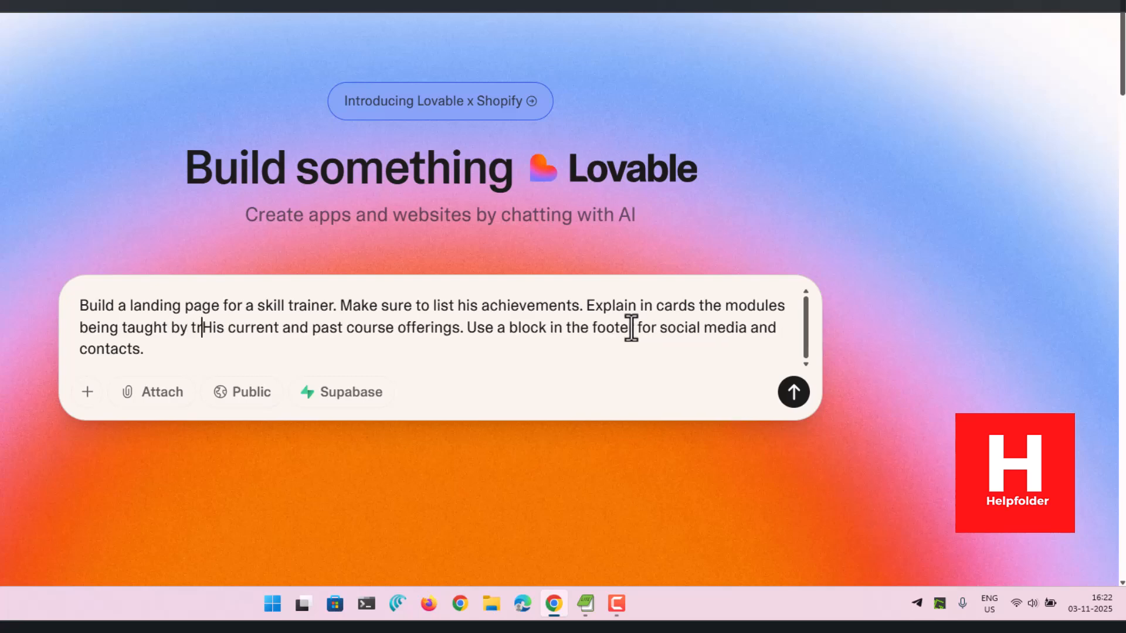
text(er for)
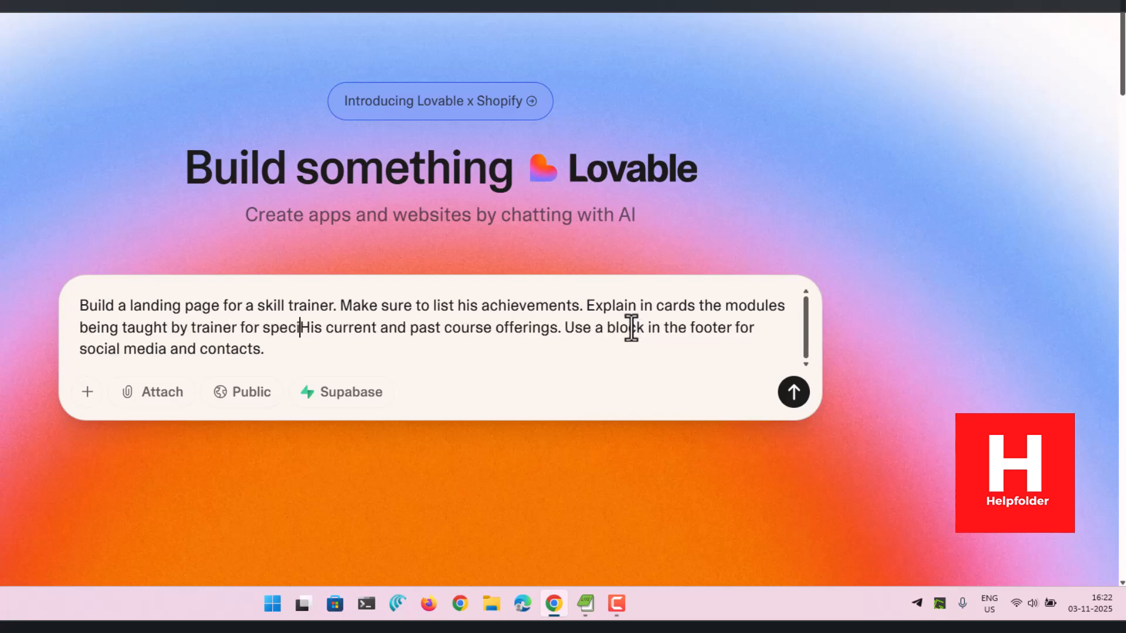
text( specific skills. )
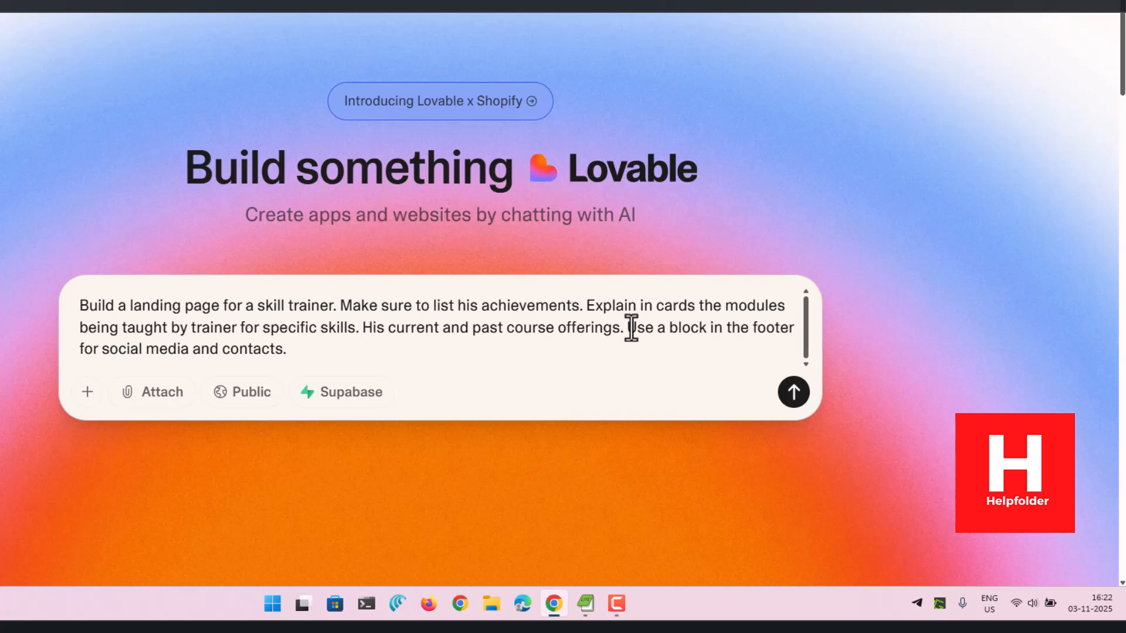
- Insert "Use any tech based skill like dev rel type etc." before the sentence about course offerings
text(Use)
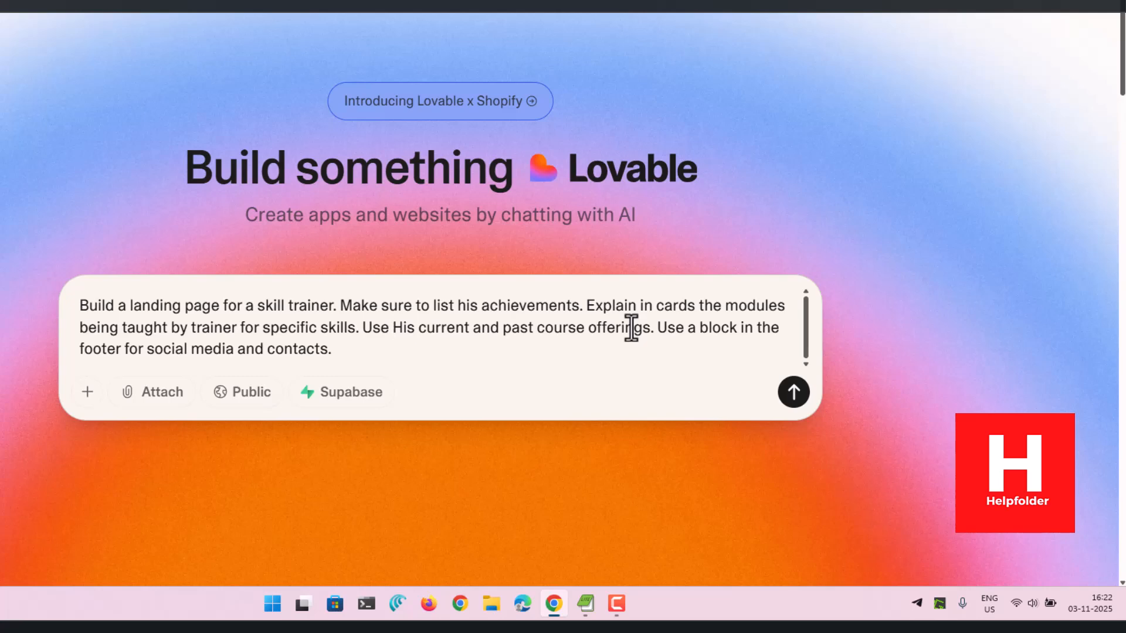
text(any tech bas)
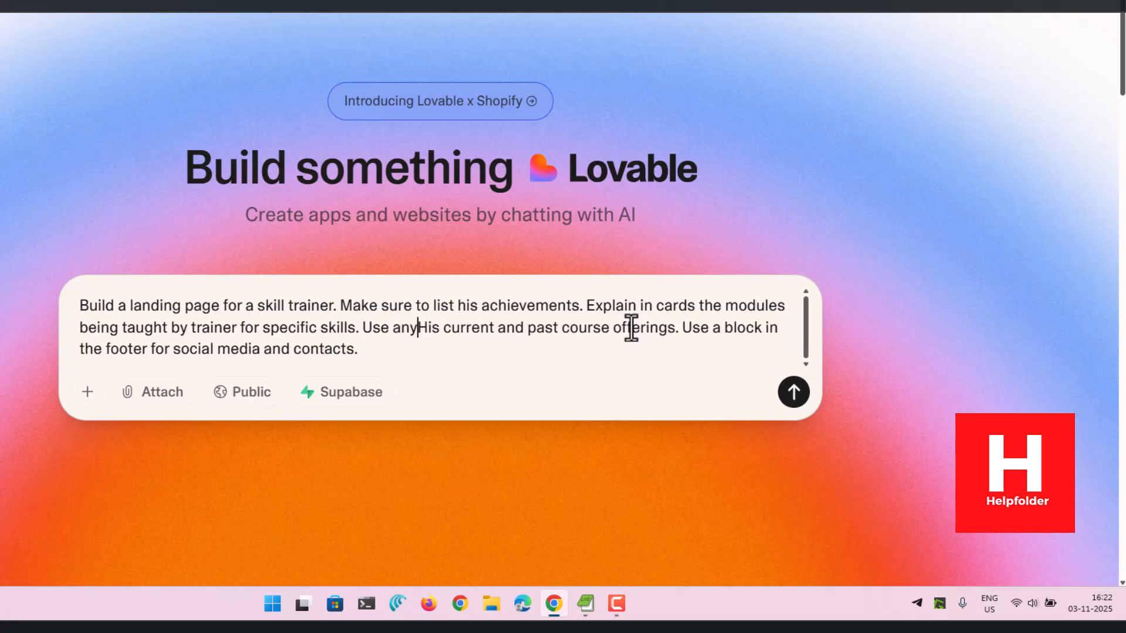
text(ed skill like )
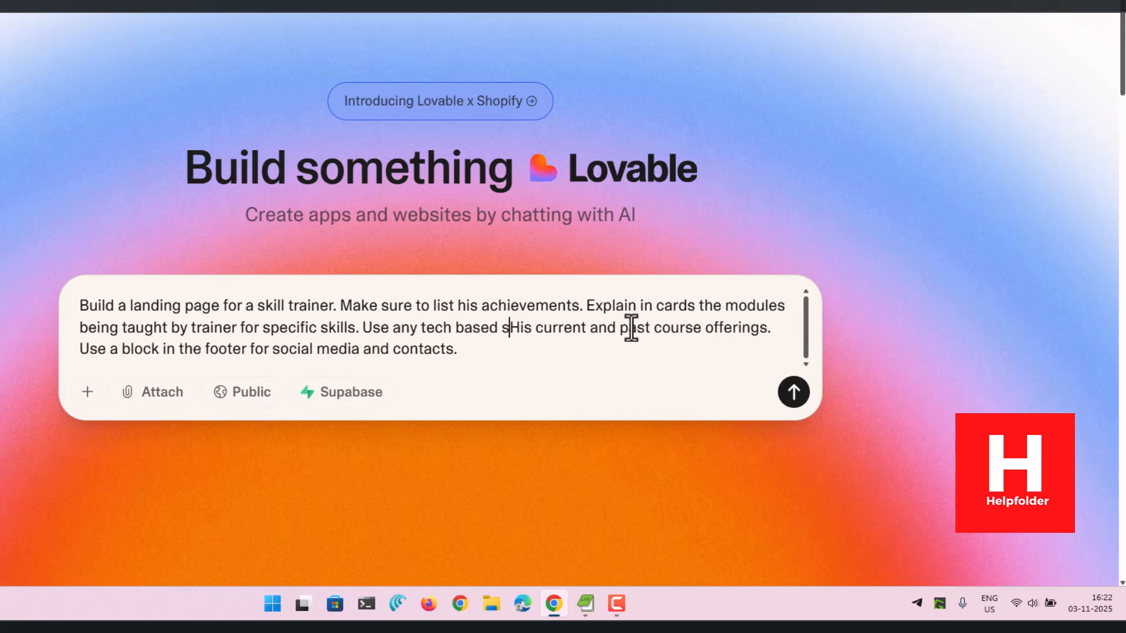
text(dev rel,)
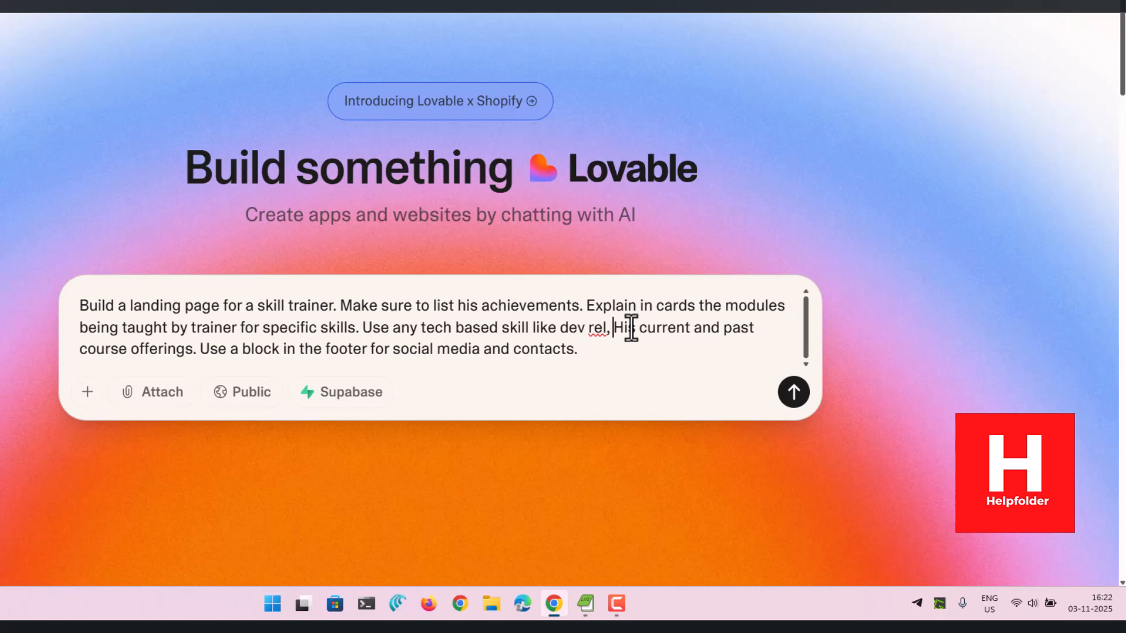
key(BackSpace)
key(BackSpace)
text(type etc.)
- Append "Use as less credits as possible to build this." to the end of the prompt
click(655, 352)
text(Use )
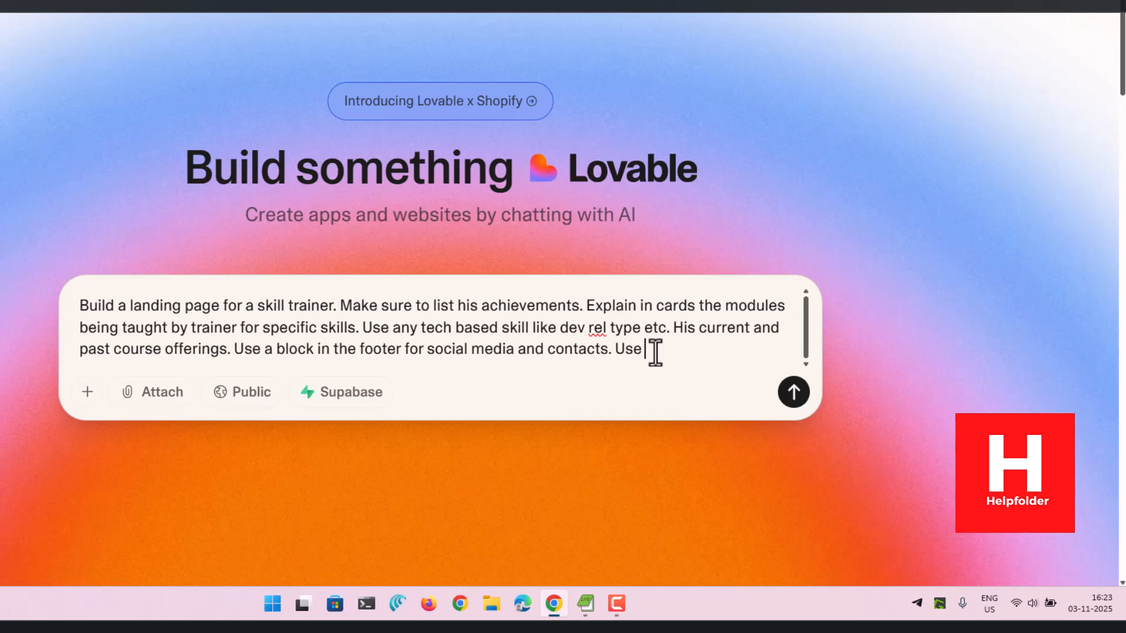
text(as less credits as possible to )
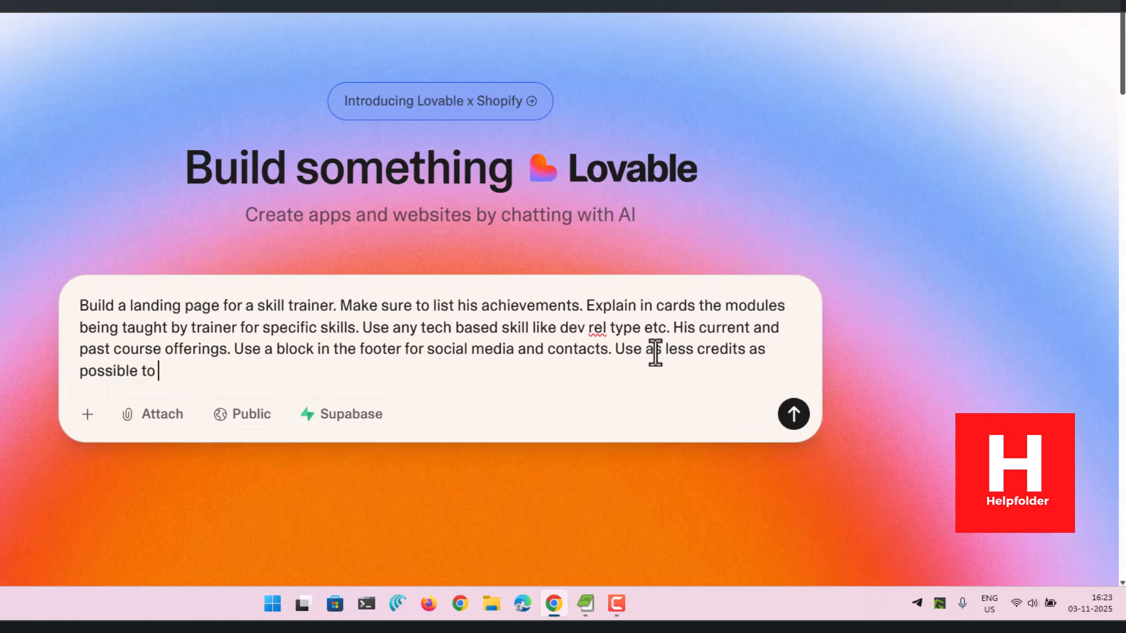
text(build this.)
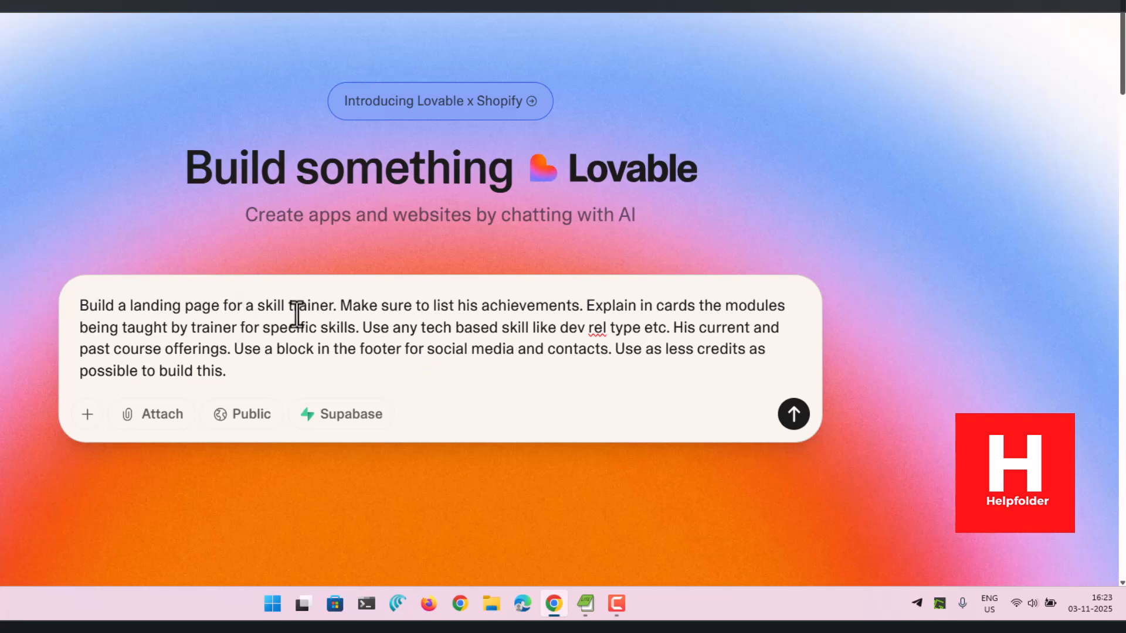
- Review the full prompt text from the achievements request through to the credit usage instruction
drag(439, 307, 564, 364)
click(559, 363)
drag(621, 306, 758, 304)
click(762, 302)
drag(165, 327, 359, 371)
click(359, 372)
drag(611, 327, 751, 367)
click(691, 375)
click(751, 367)
drag(171, 350, 452, 377)
click(324, 370)
click(452, 377)
drag(535, 347, 733, 372)
click(648, 382)
click(733, 373)
- Check the workspace's remaining credits in the account details and close them
click(984, 1)
mouse_move(893, 135)
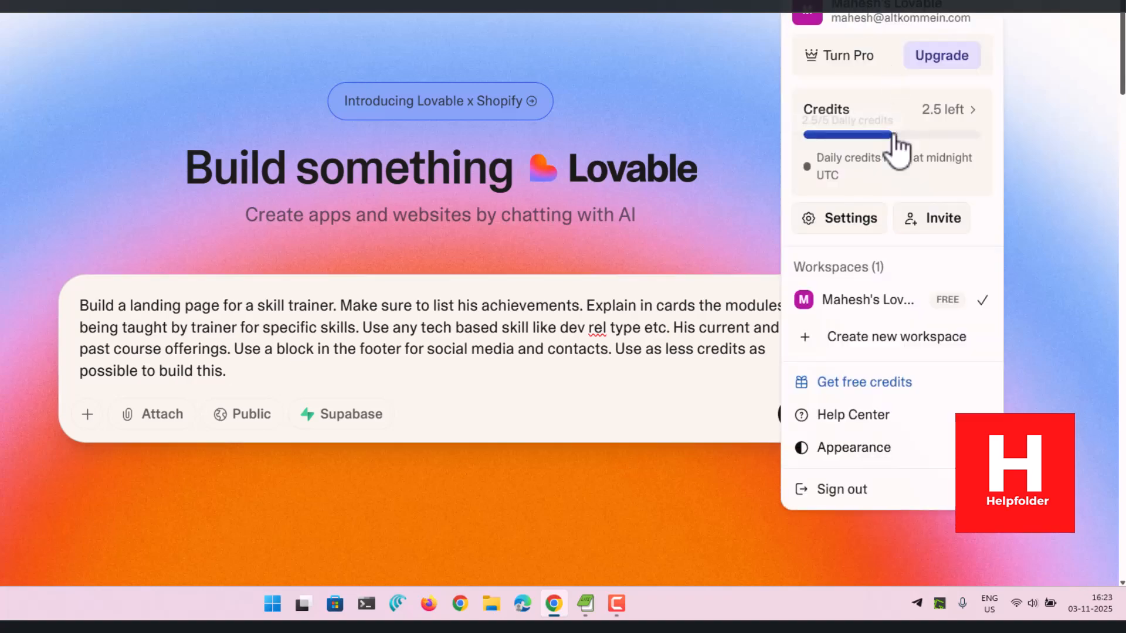
click(3, 246)
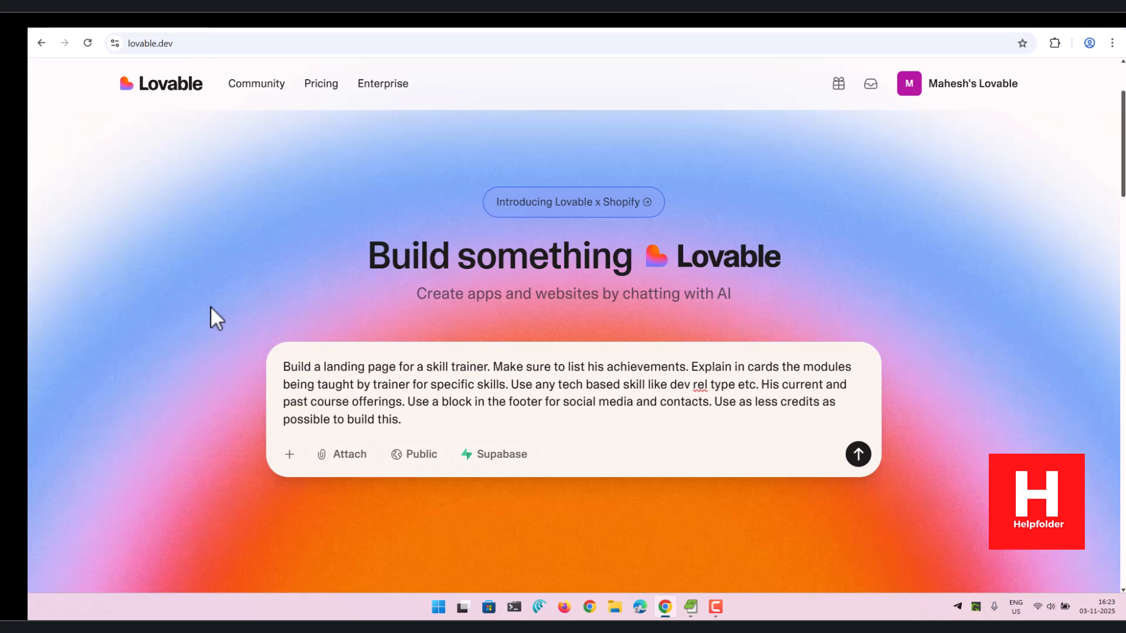
- Insert "or C# trainer or even blockchain developer" after "dev rel" in the prompt
click(710, 385)
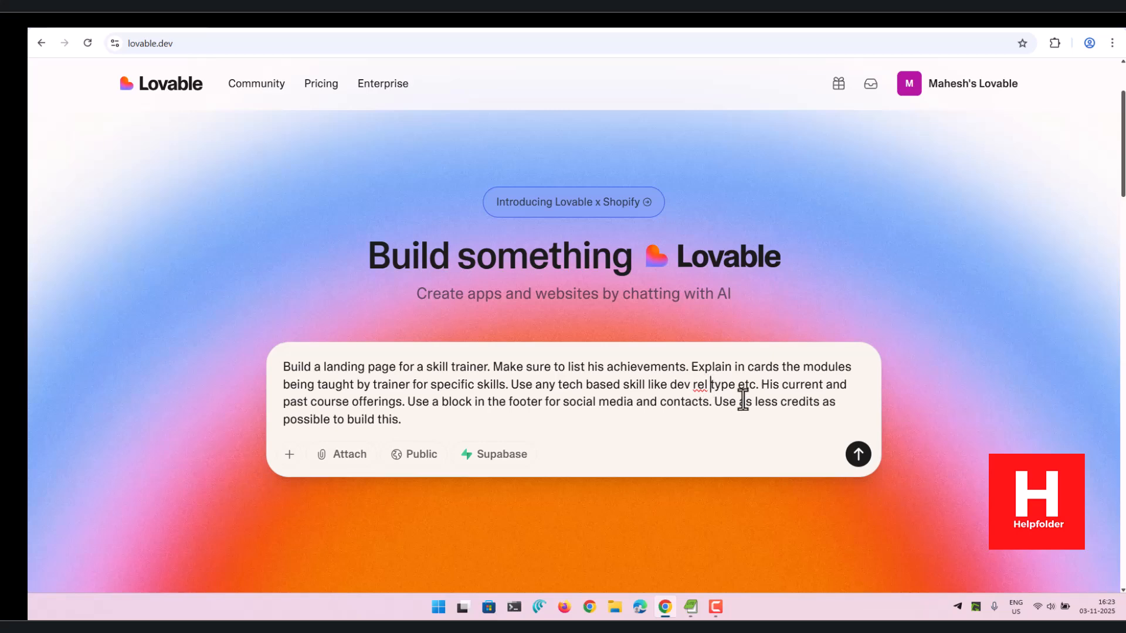
text(or )
text(C# tra)
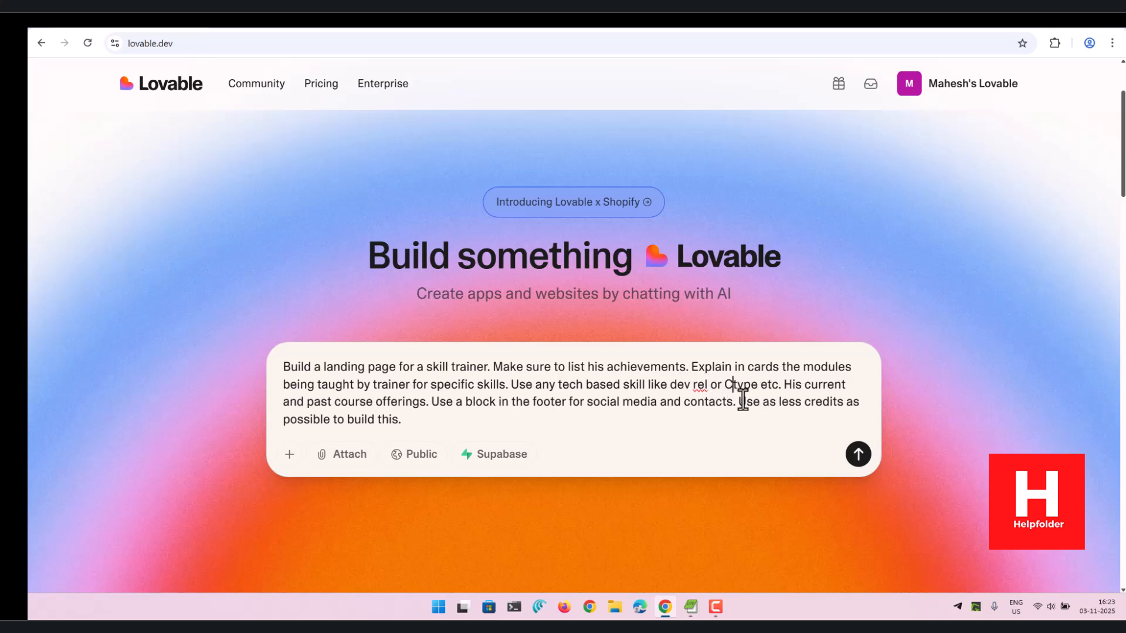
text(iner or even )
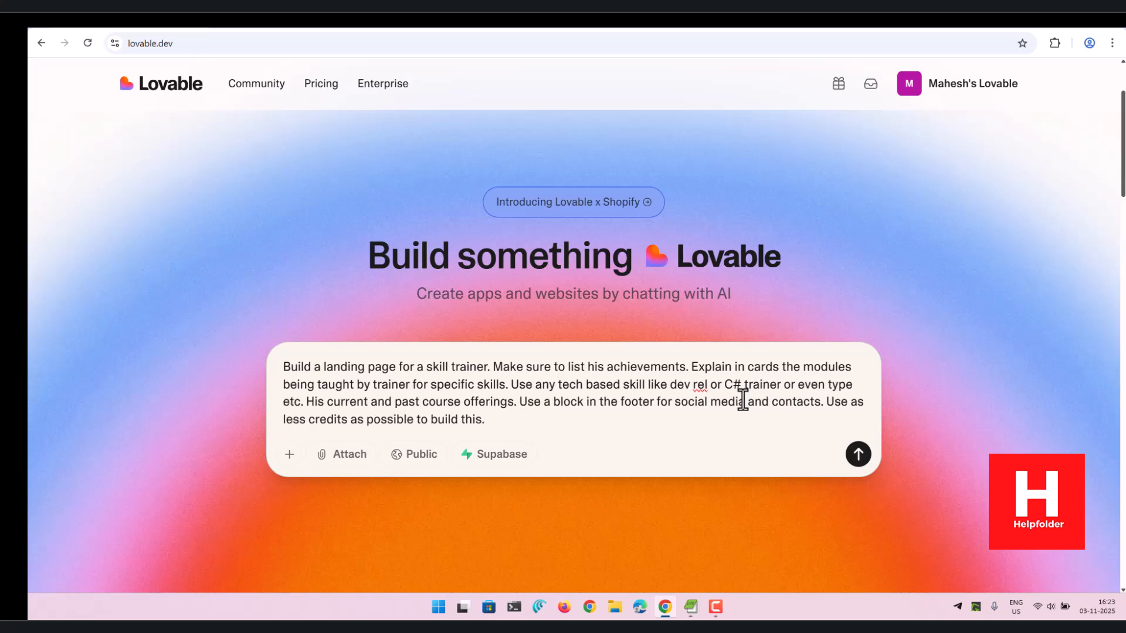
text(blockchain developer)
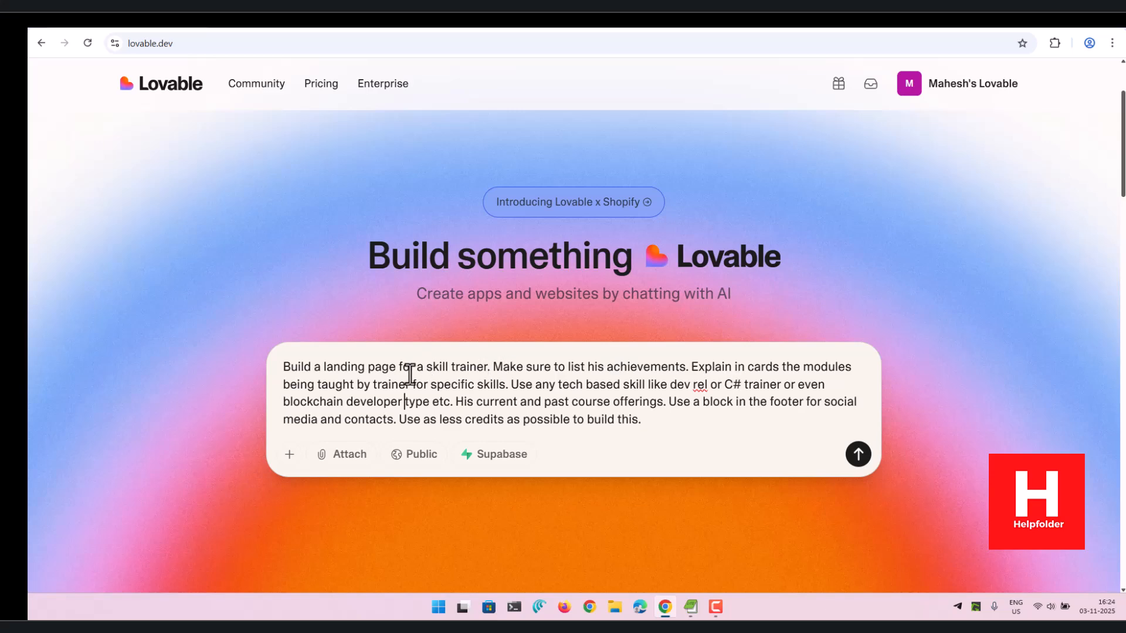
- Insert "single" before "landing page" and submit the prompt to start building the site
click(325, 367)
text(single)
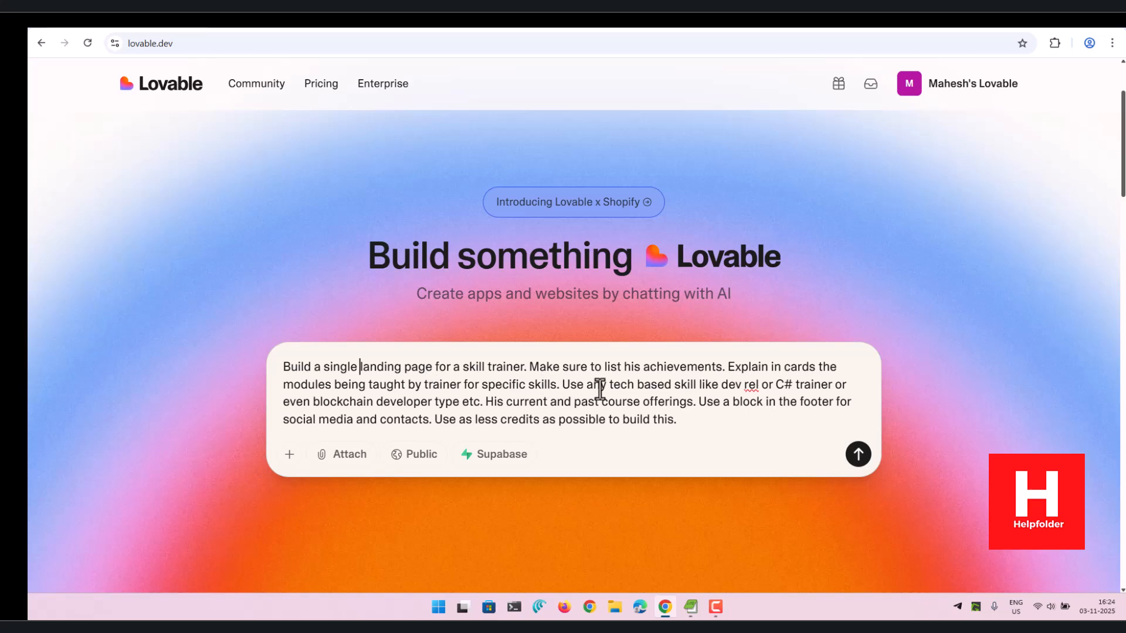
drag(613, 384, 685, 428)
click(688, 427)
drag(687, 387, 724, 415)
click(725, 418)
click(859, 457)
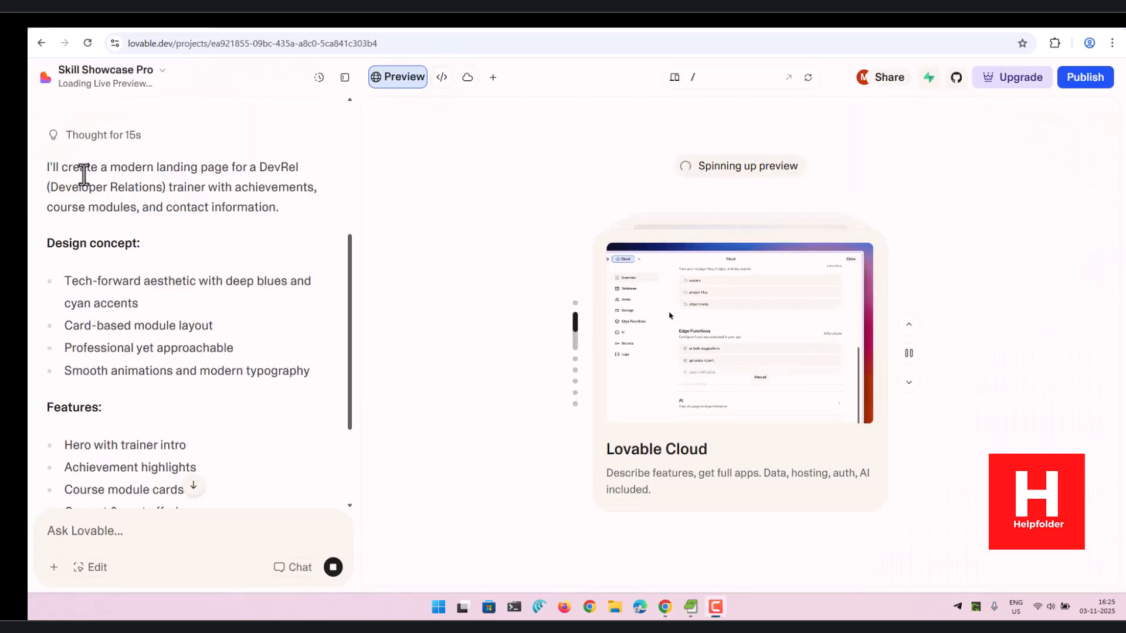
- Read the AI's description of the planned landing page and its design concept points
drag(48, 168, 326, 214)
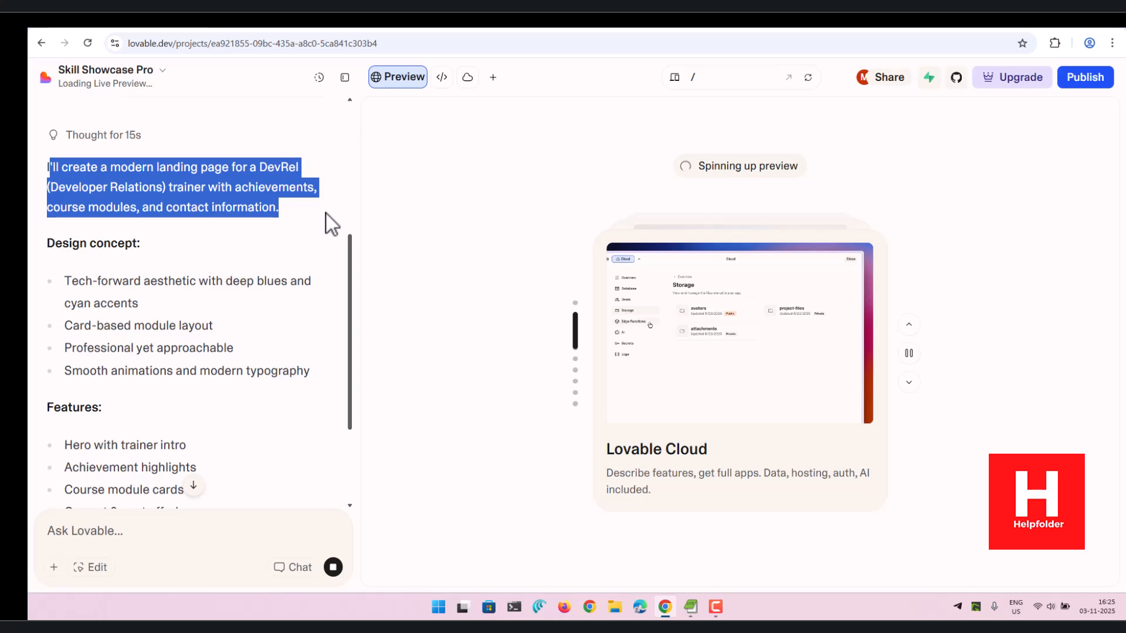
click(281, 187)
drag(178, 187, 313, 216)
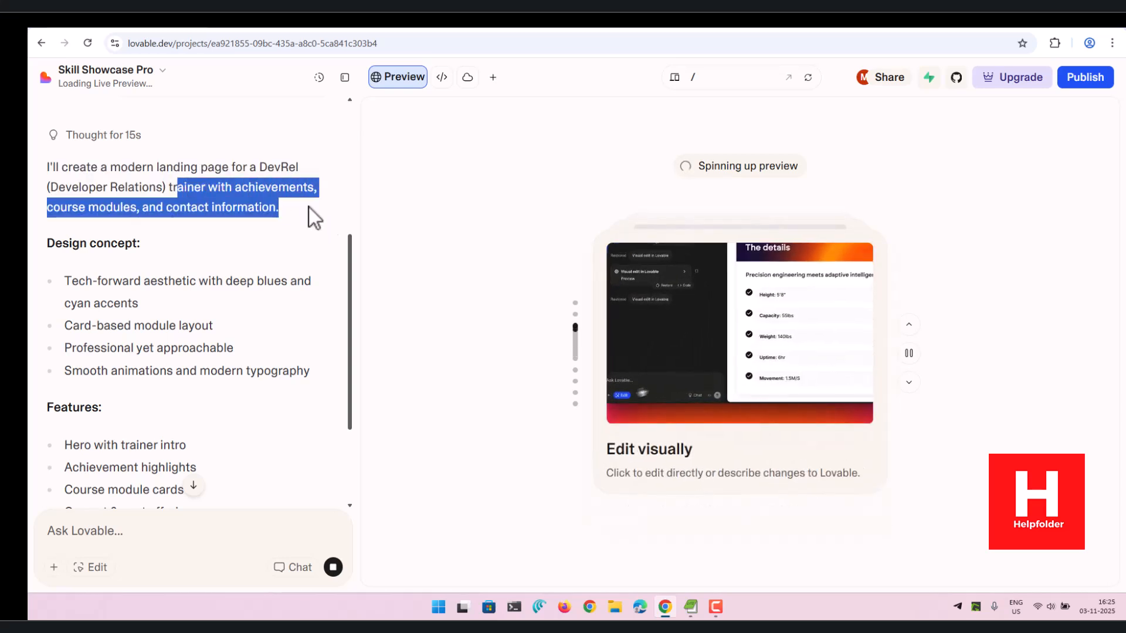
click(311, 207)
drag(186, 209, 273, 209)
click(274, 209)
drag(64, 281, 165, 305)
click(165, 304)
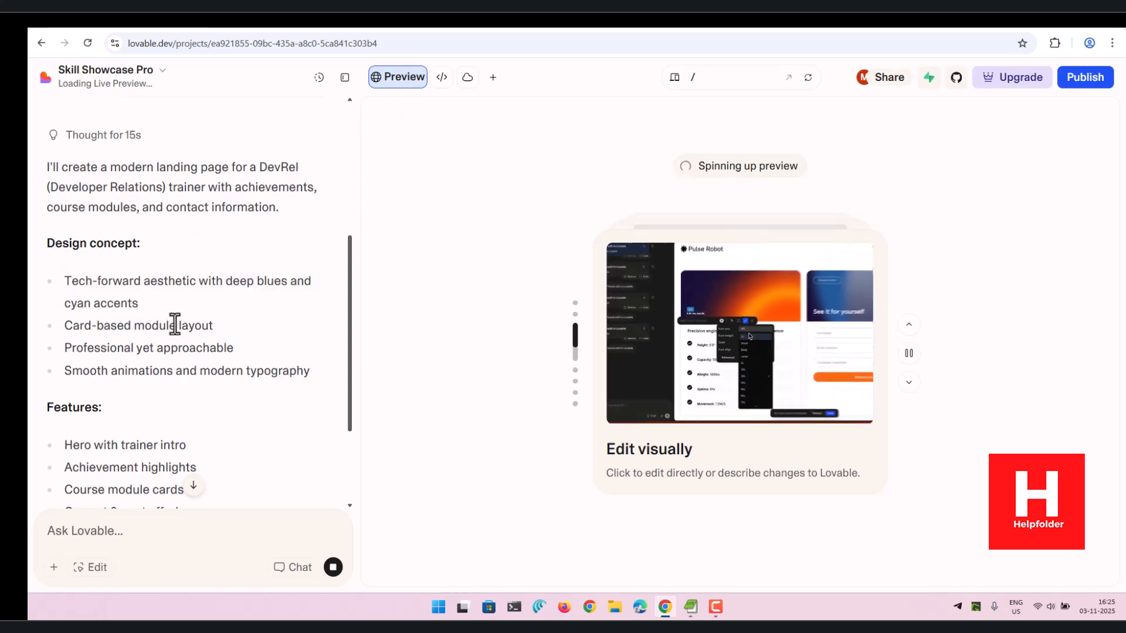
scroll(91, 247, down, 1)
drag(68, 261, 213, 262)
click(213, 262)
drag(87, 284, 228, 284)
click(227, 285)
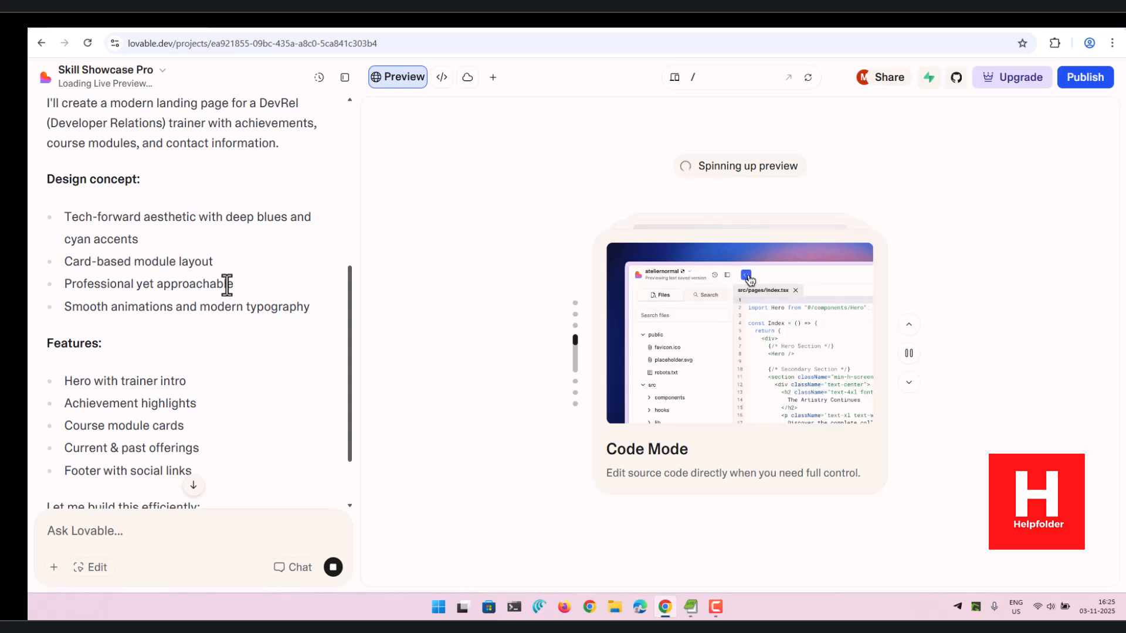
drag(94, 243, 155, 247)
click(155, 246)
drag(94, 306, 270, 306)
click(252, 364)
- Read the planned features list and the build summary with suggested next steps in the chat
scroll(251, 363, down, 3)
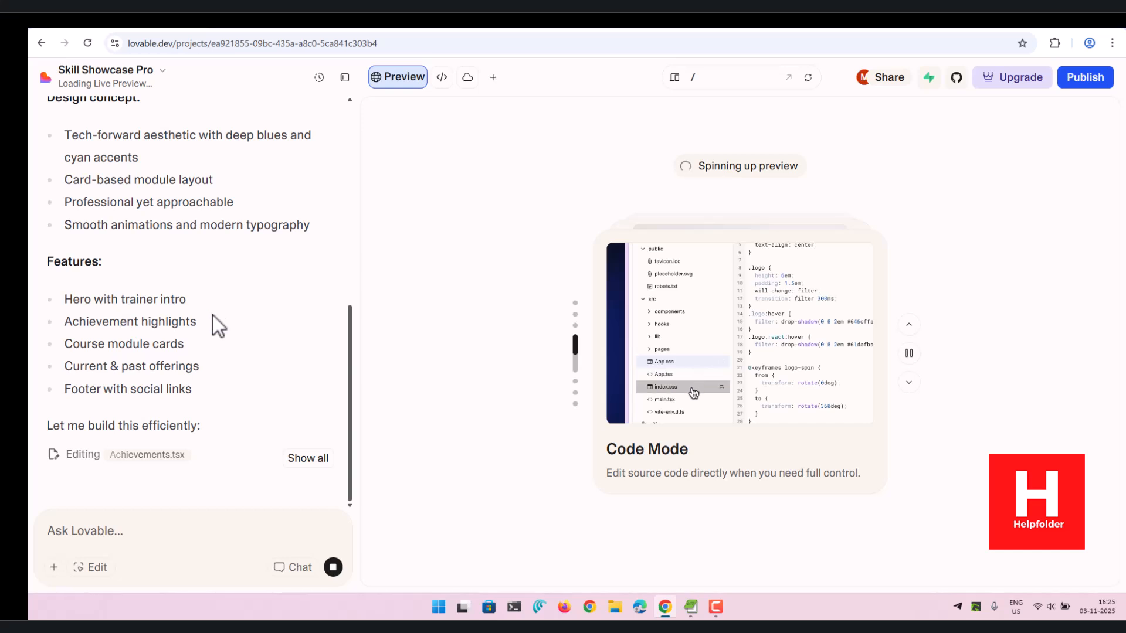
drag(77, 310, 207, 385)
click(209, 387)
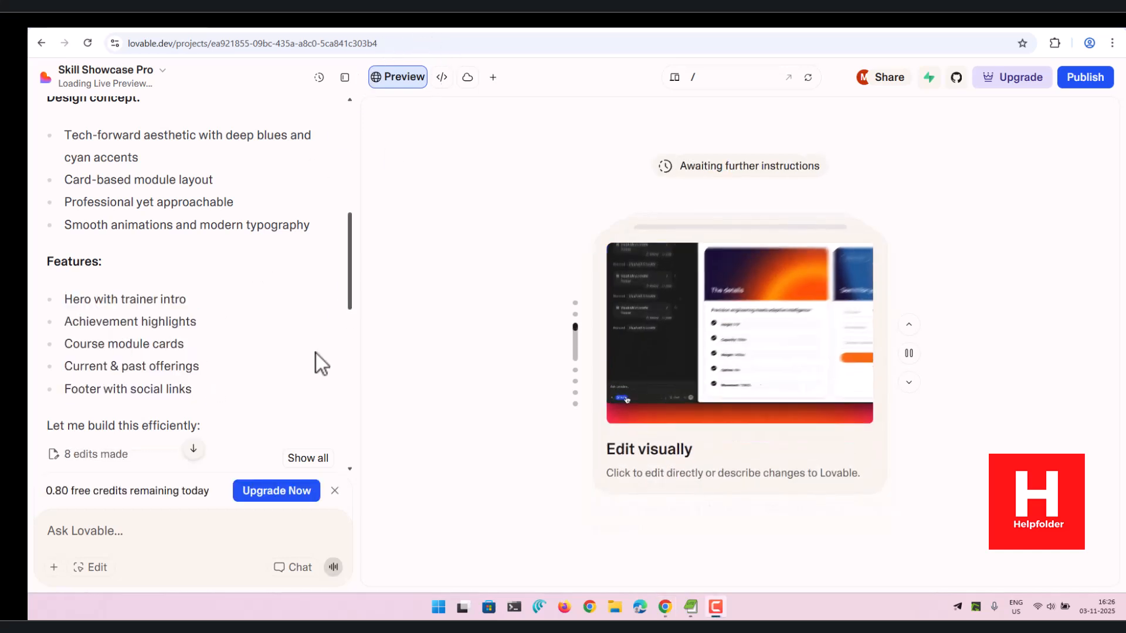
drag(351, 285, 371, 371)
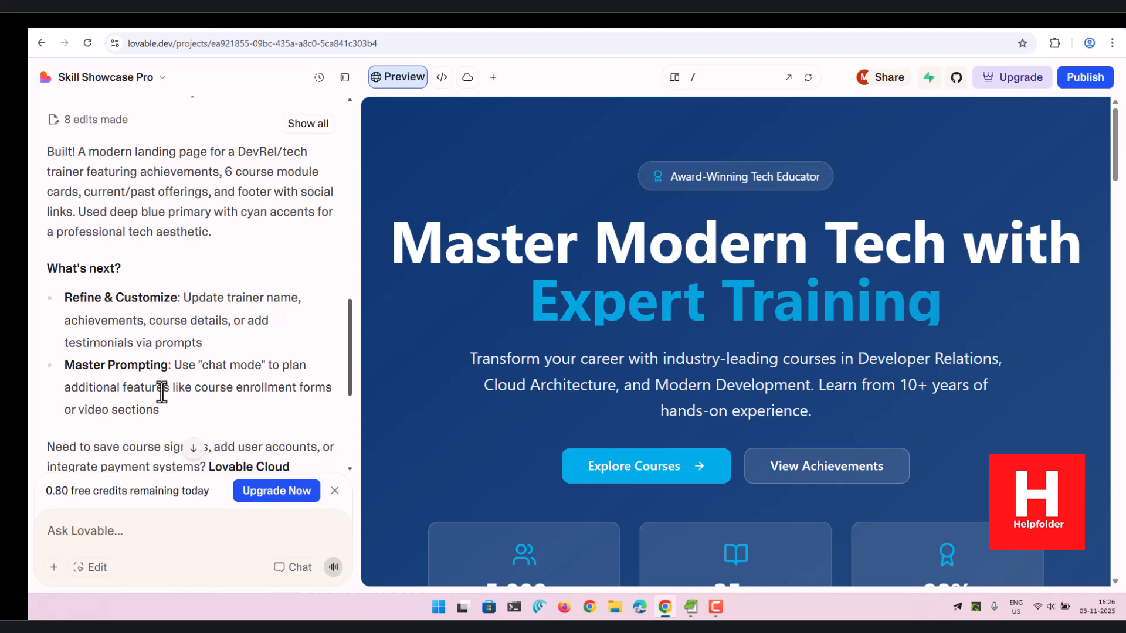
- Hide the chat panel and examine the hero heading and the statistics cards in the full-width page preview
click(345, 80)
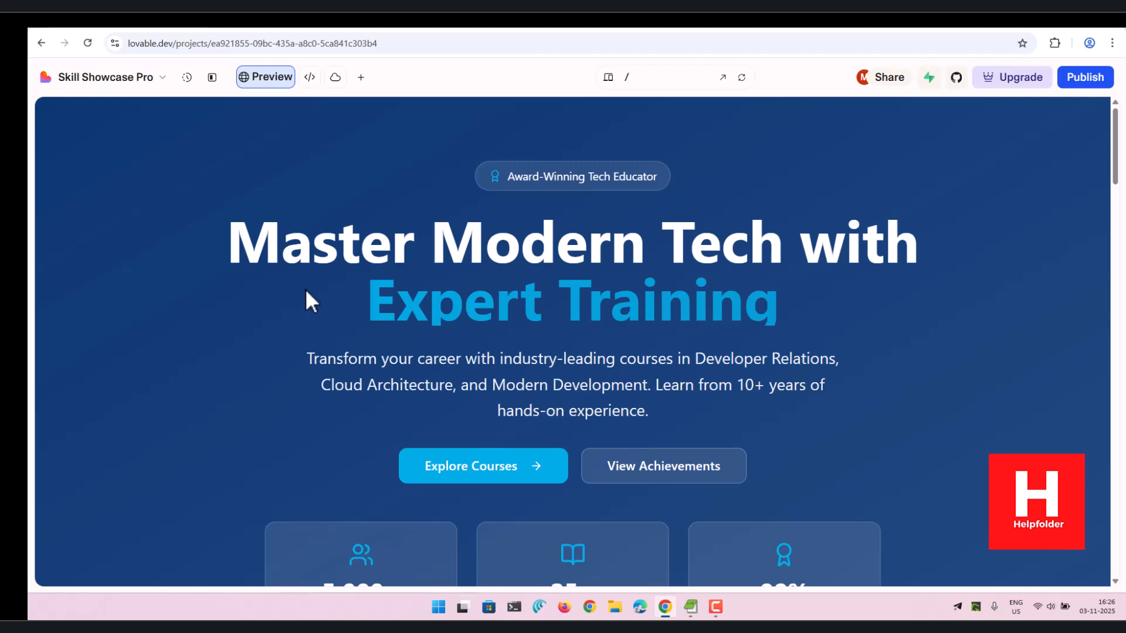
drag(265, 254, 895, 323)
click(895, 324)
drag(339, 245, 833, 249)
click(778, 270)
drag(521, 306, 773, 318)
click(773, 318)
scroll(410, 369, down, 1)
scroll(216, 314, down, 2)
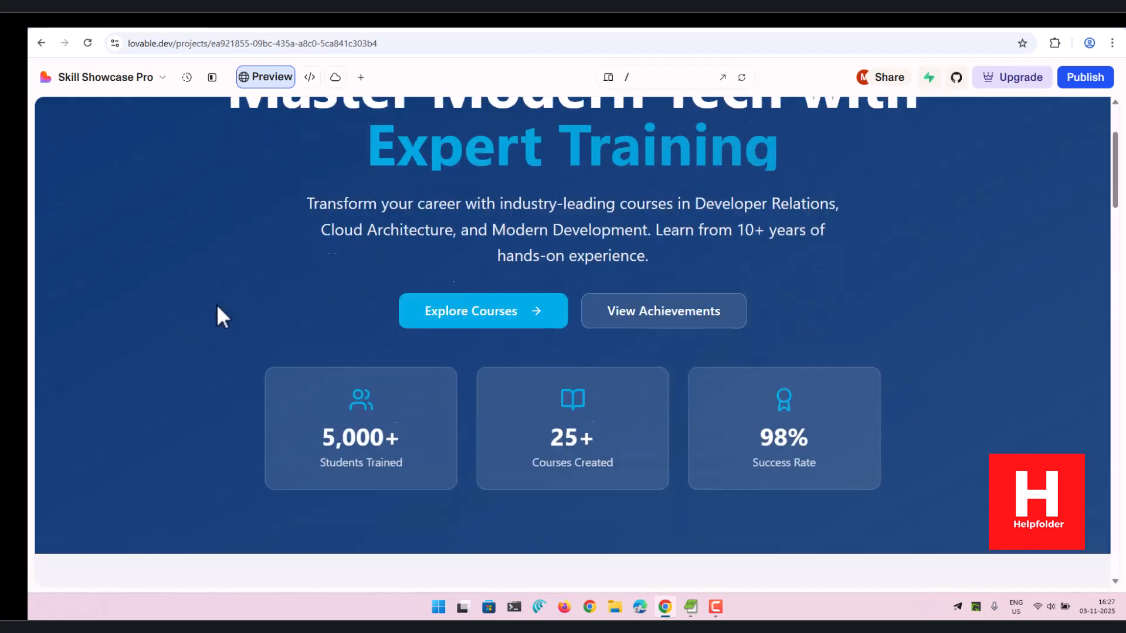
drag(321, 394, 449, 430)
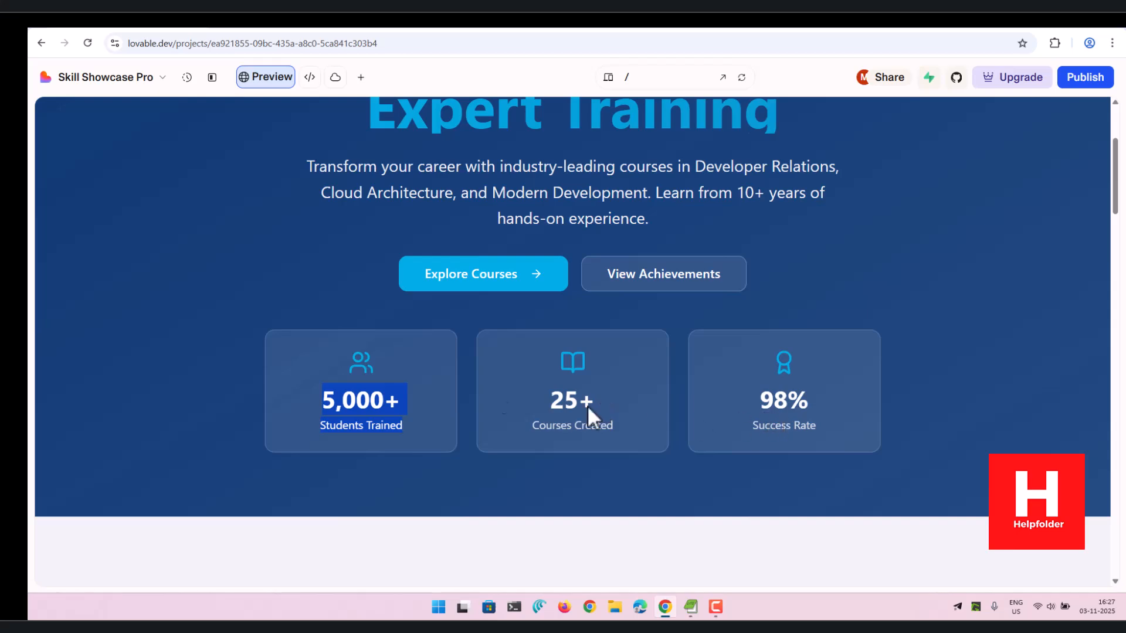
click(502, 399)
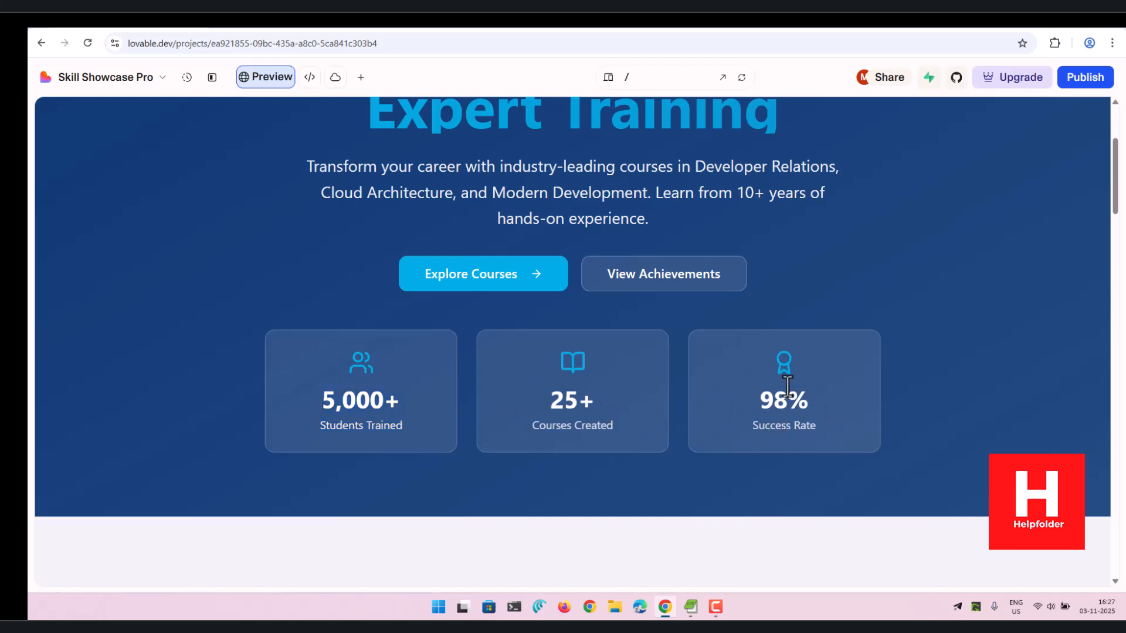
- Review the Achievements & Recognition cards and the Course Modules cards on the generated landing page
scroll(181, 372, down, 6)
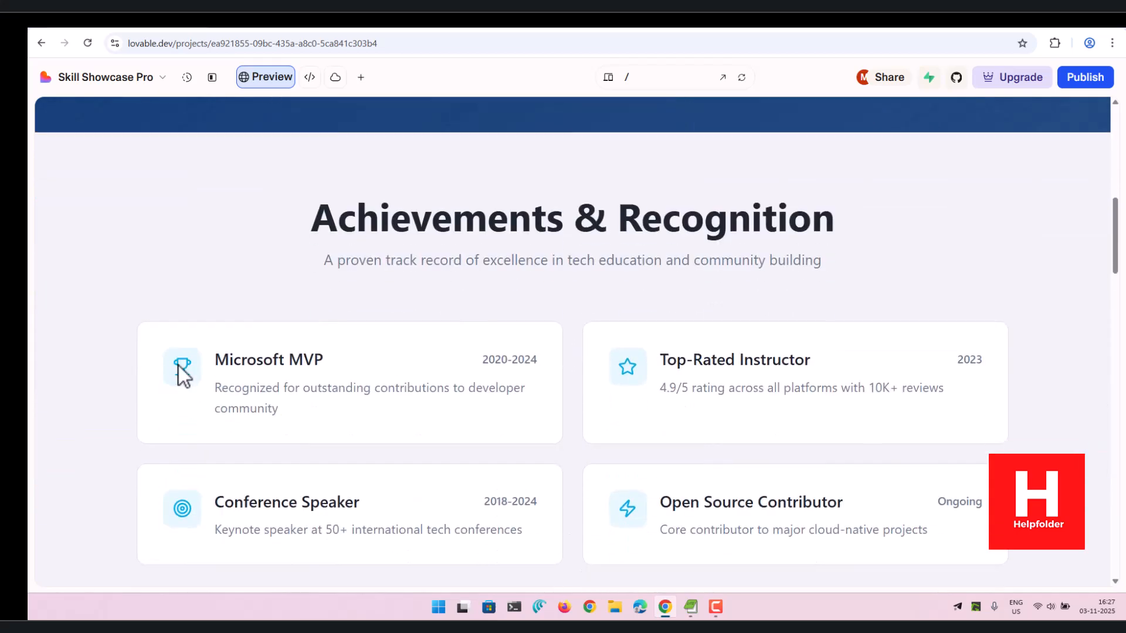
drag(311, 218, 829, 276)
click(818, 276)
scroll(225, 213, down, 3)
drag(216, 157, 396, 238)
click(397, 238)
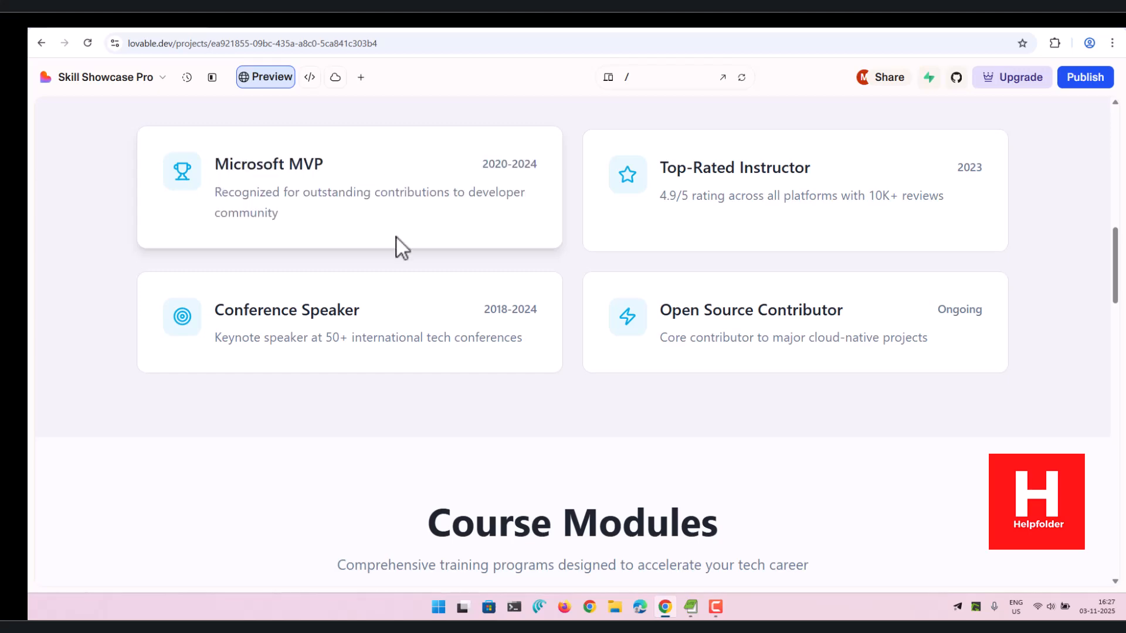
scroll(397, 237, down, 6)
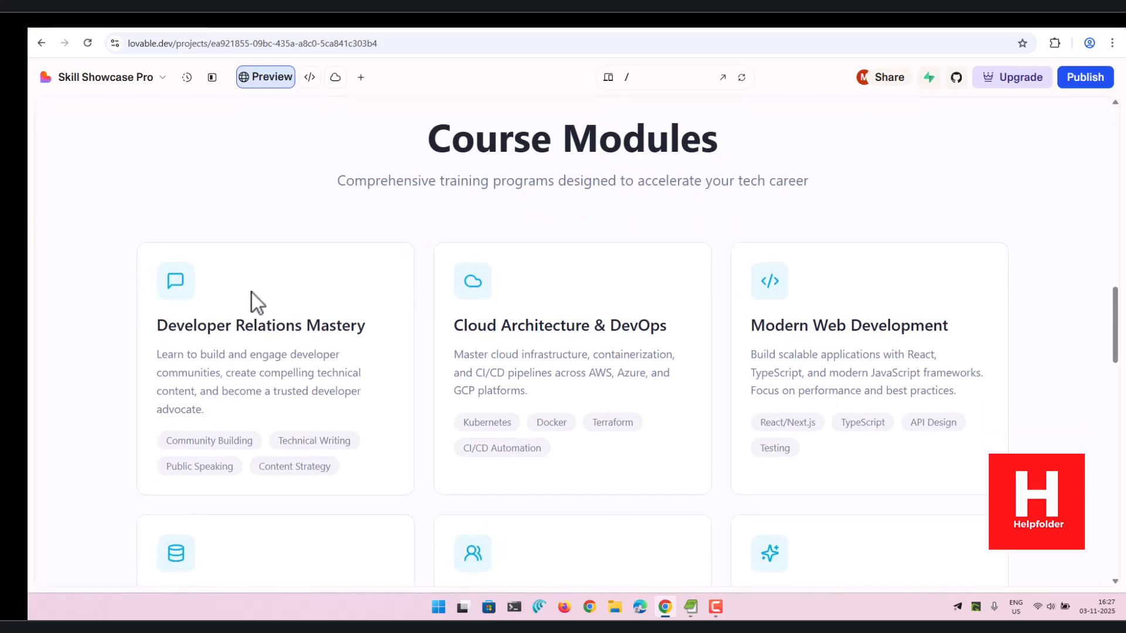
drag(154, 334, 987, 382)
click(987, 382)
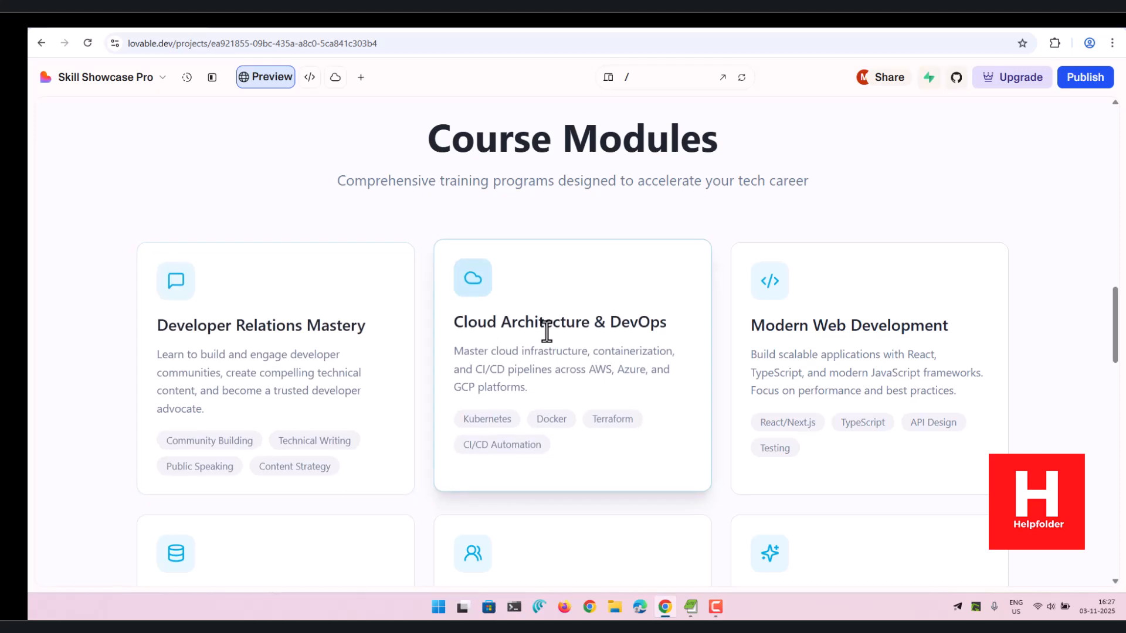
scroll(967, 340, down, 5)
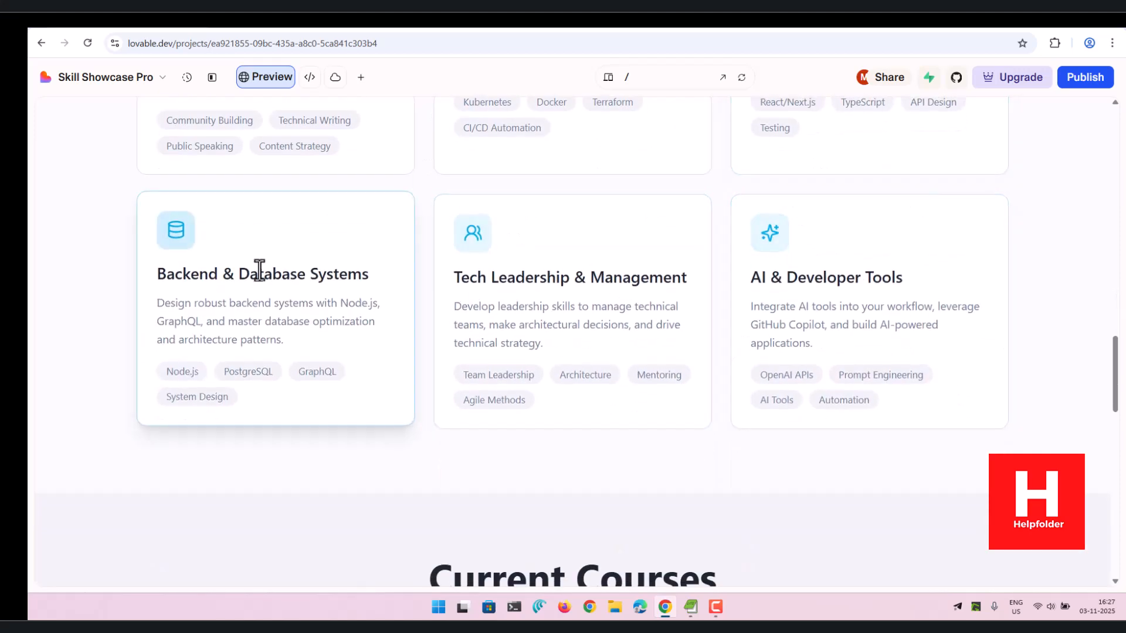
- Examine the Current Courses section, including the title year and start date on the Complete DevRel Bootcamp card
scroll(150, 296, down, 7)
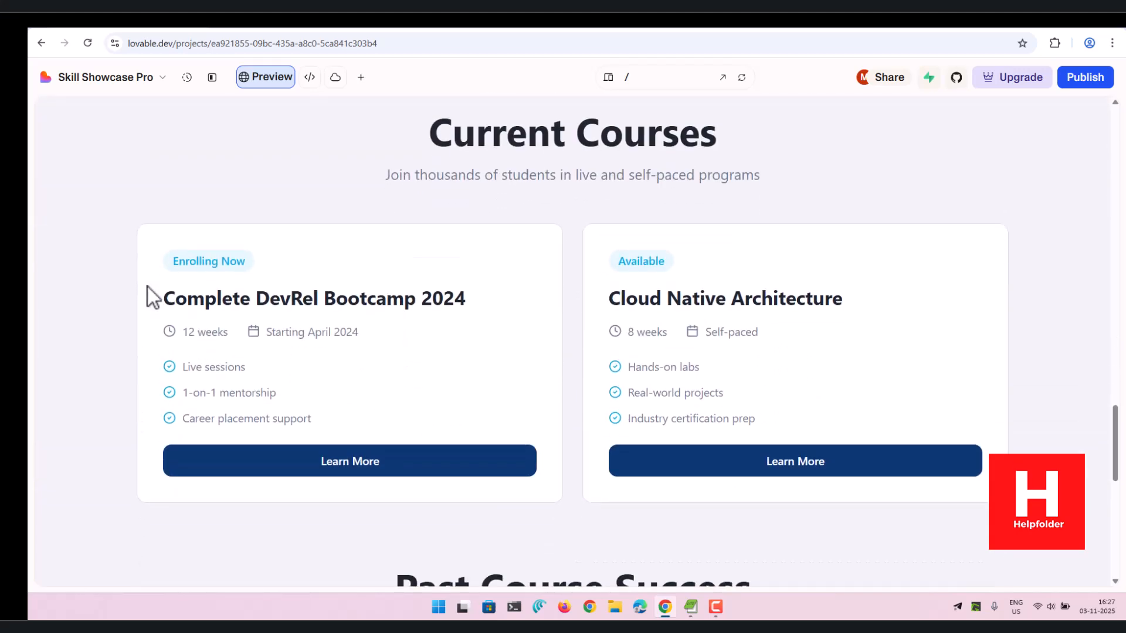
drag(387, 172, 782, 170)
click(782, 170)
drag(679, 304, 862, 298)
click(862, 298)
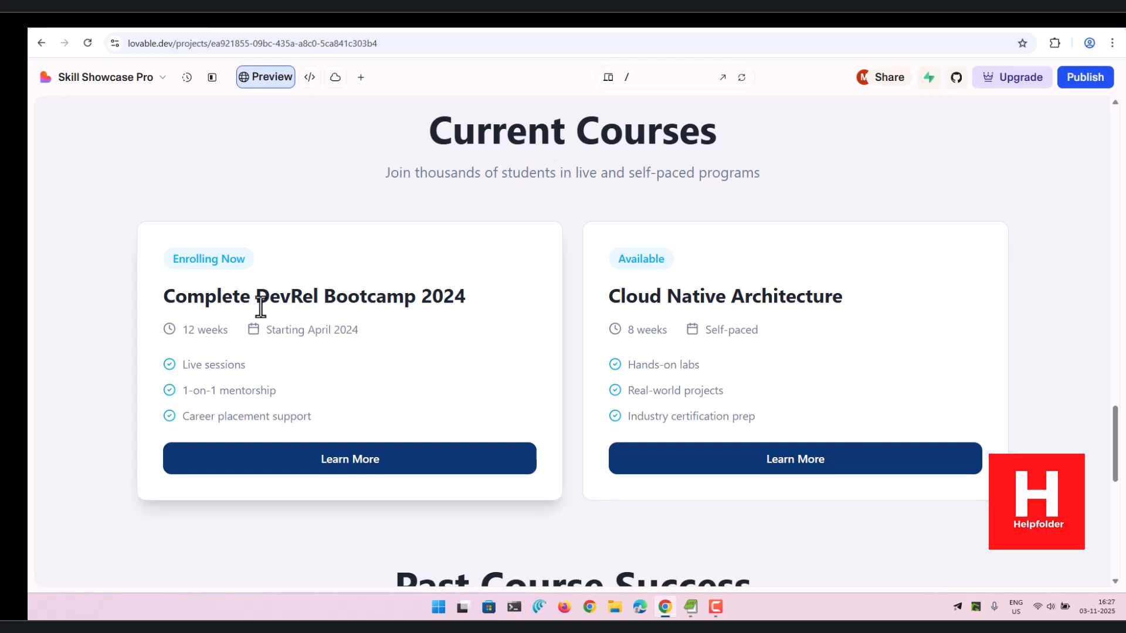
scroll(146, 258, down, 3)
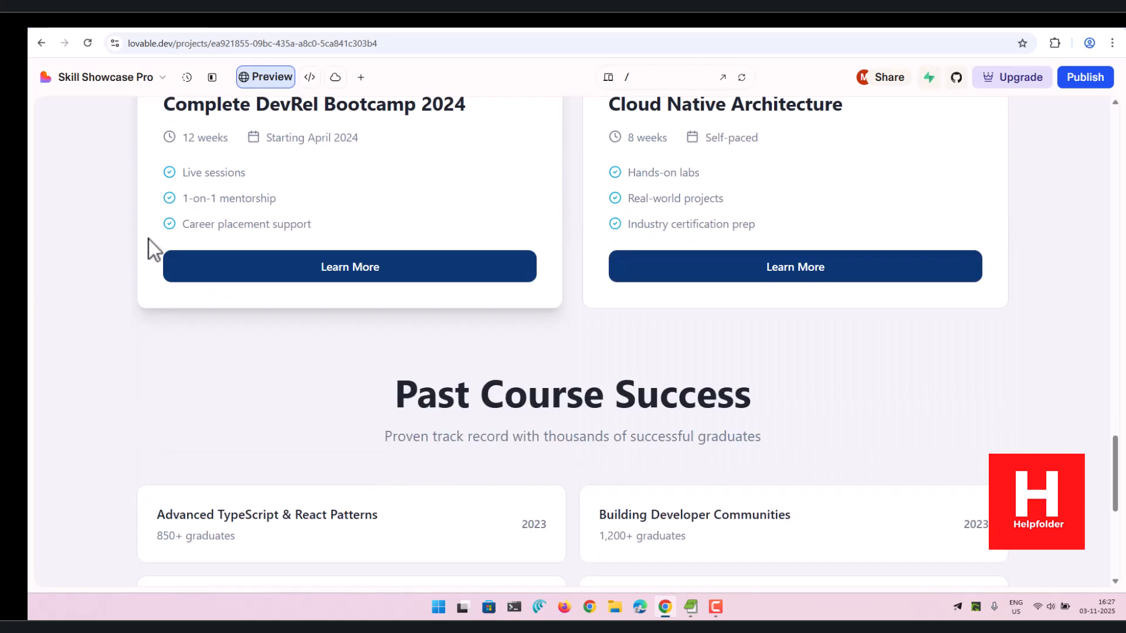
drag(267, 148, 401, 145)
scroll(240, 230, up, 1)
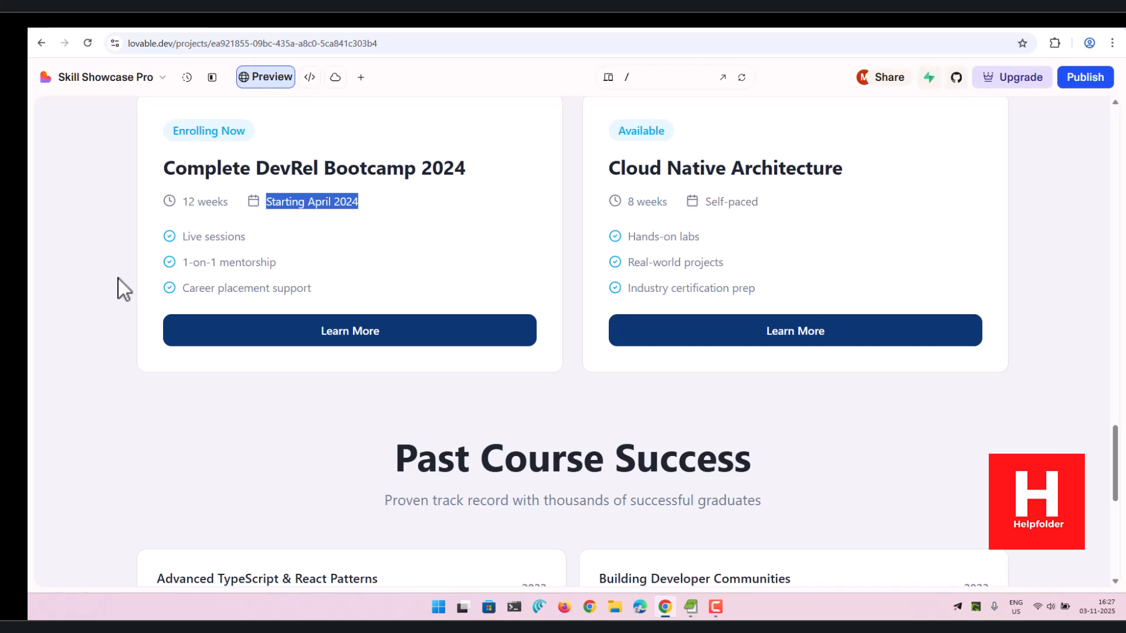
click(354, 216)
drag(421, 170, 507, 169)
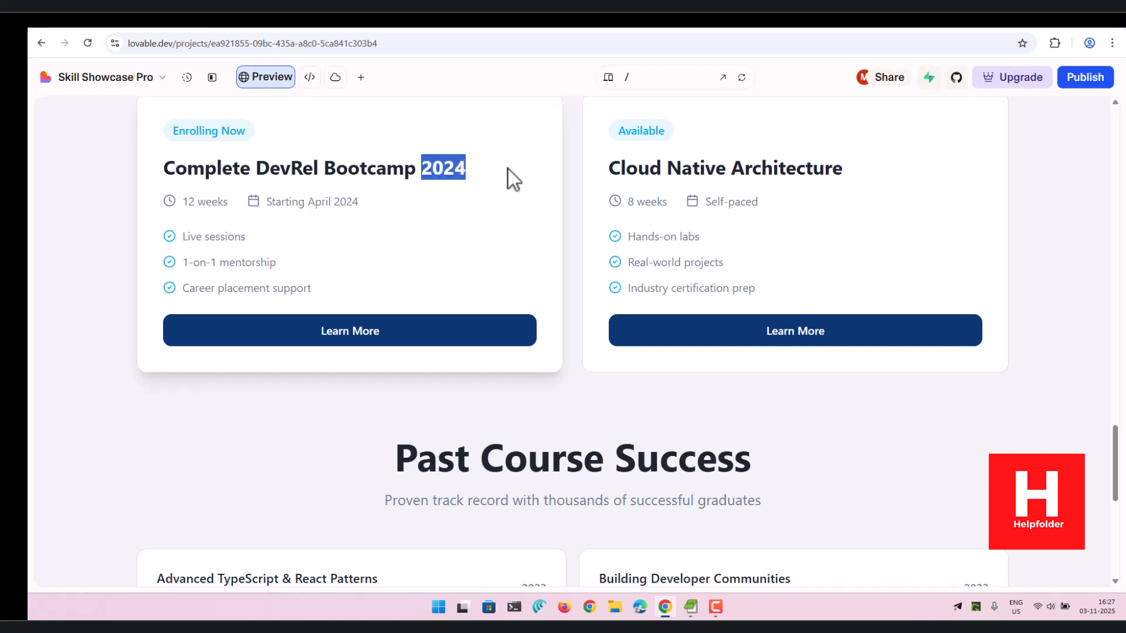
click(507, 168)
- View the Past Course Success section and recheck the DevRel Bootcamp card's year and start date under Current Courses
scroll(75, 231, down, 4)
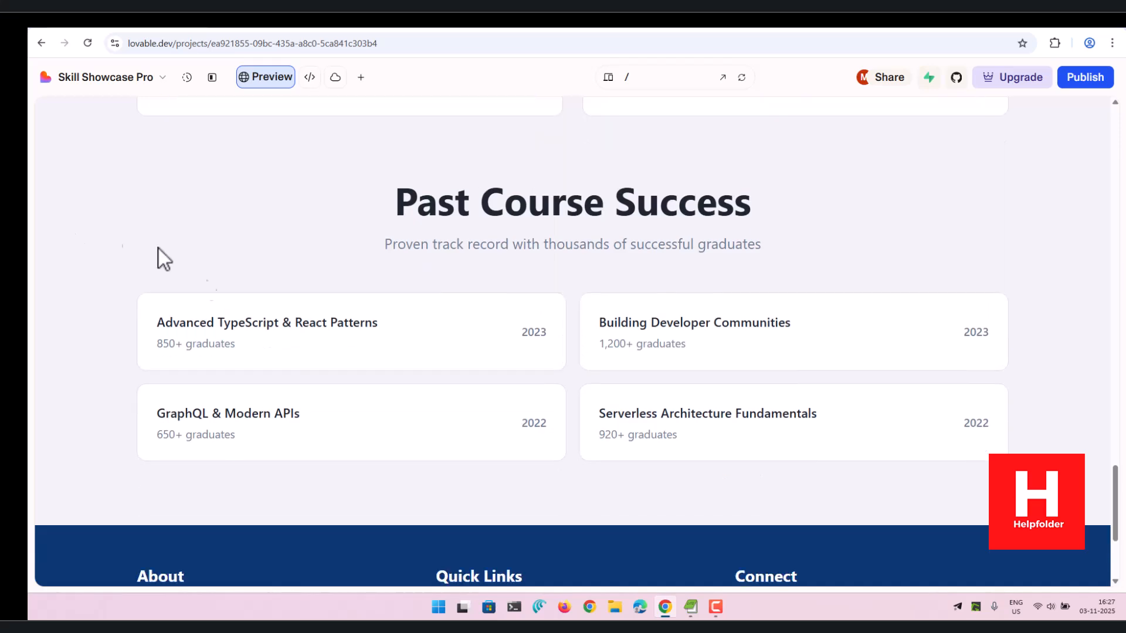
drag(1116, 504, 1103, 439)
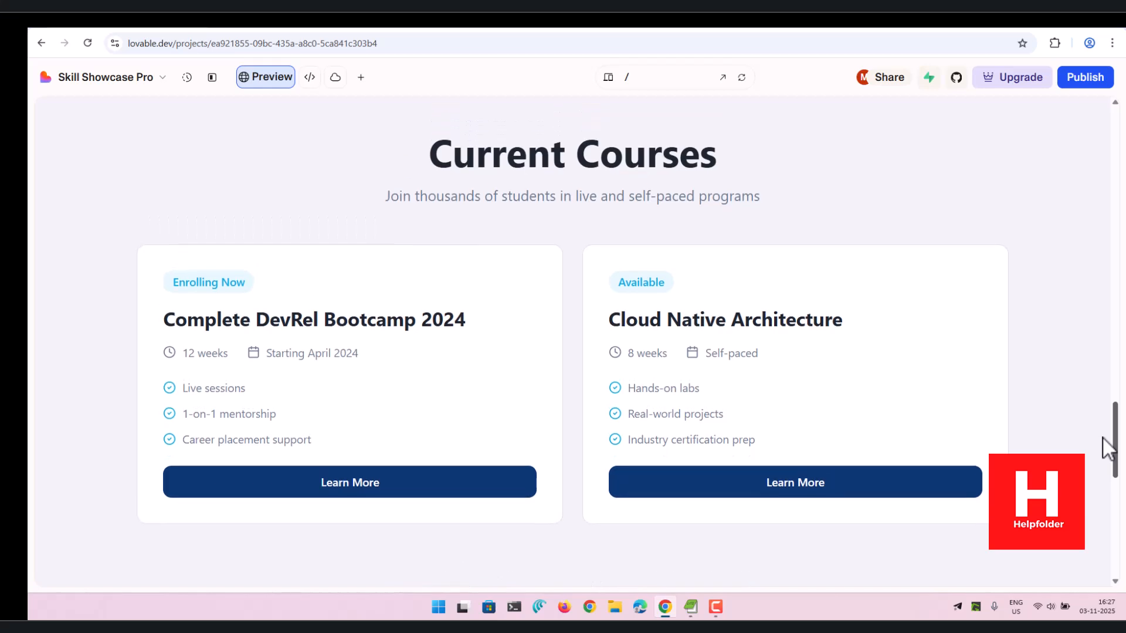
drag(433, 321, 454, 322)
click(485, 321)
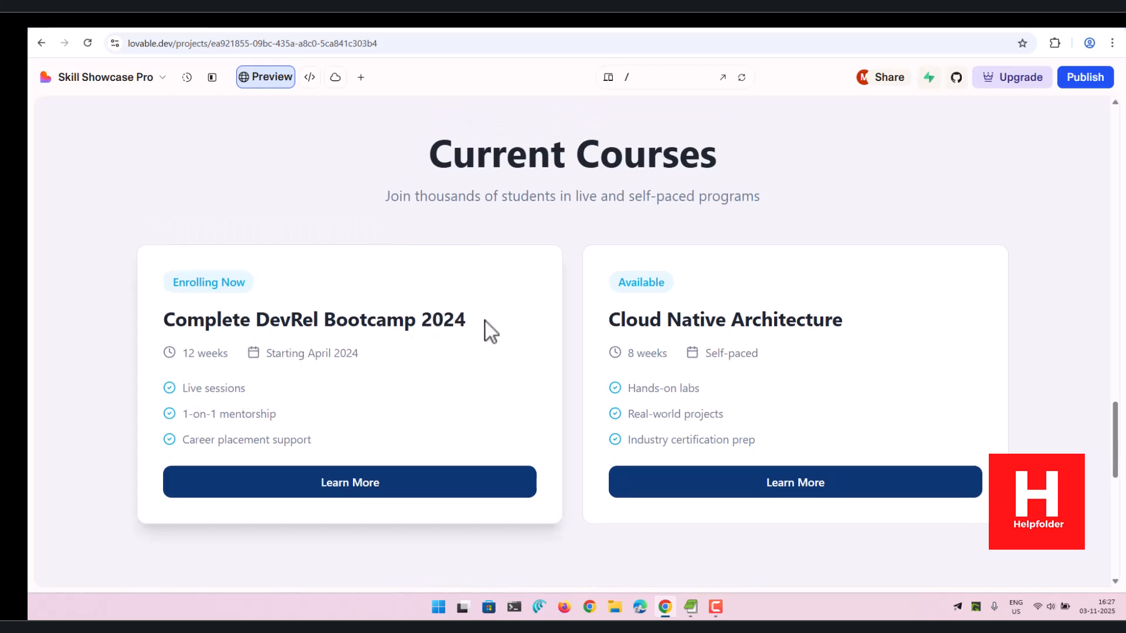
click(460, 320)
double_click(460, 320)
click(493, 321)
drag(299, 354, 366, 354)
click(365, 354)
drag(257, 318, 388, 357)
click(374, 361)
- Look over the whole landing page from the hero section down to the footer and return to the hero heading
scroll(374, 360, up, 15)
scroll(374, 361, up, 13)
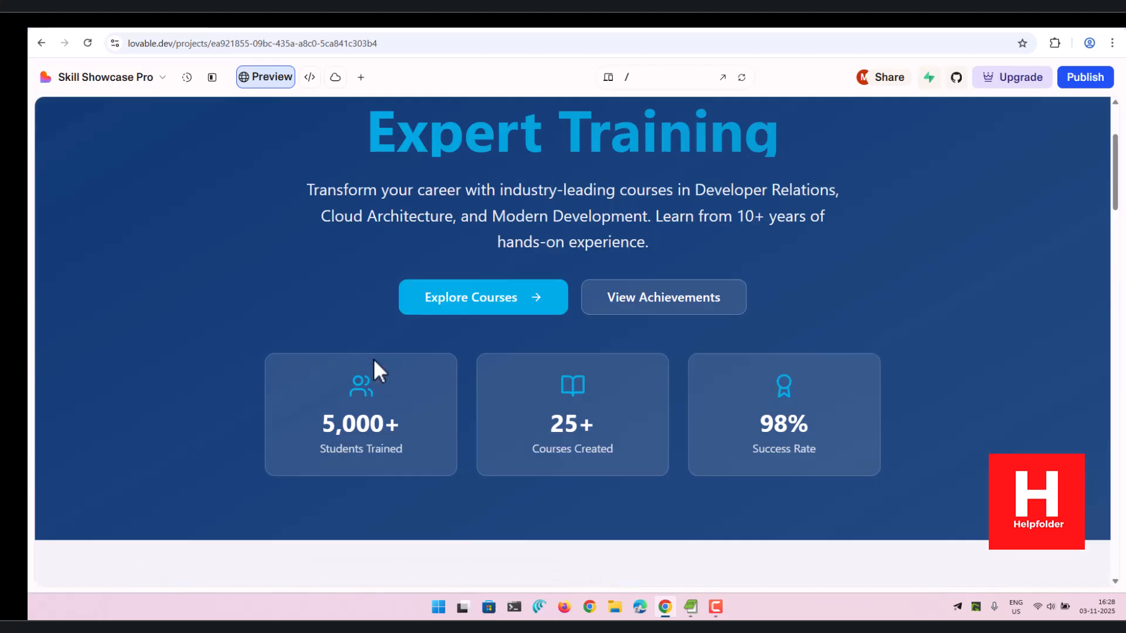
scroll(374, 361, down, 15)
scroll(374, 361, down, 12)
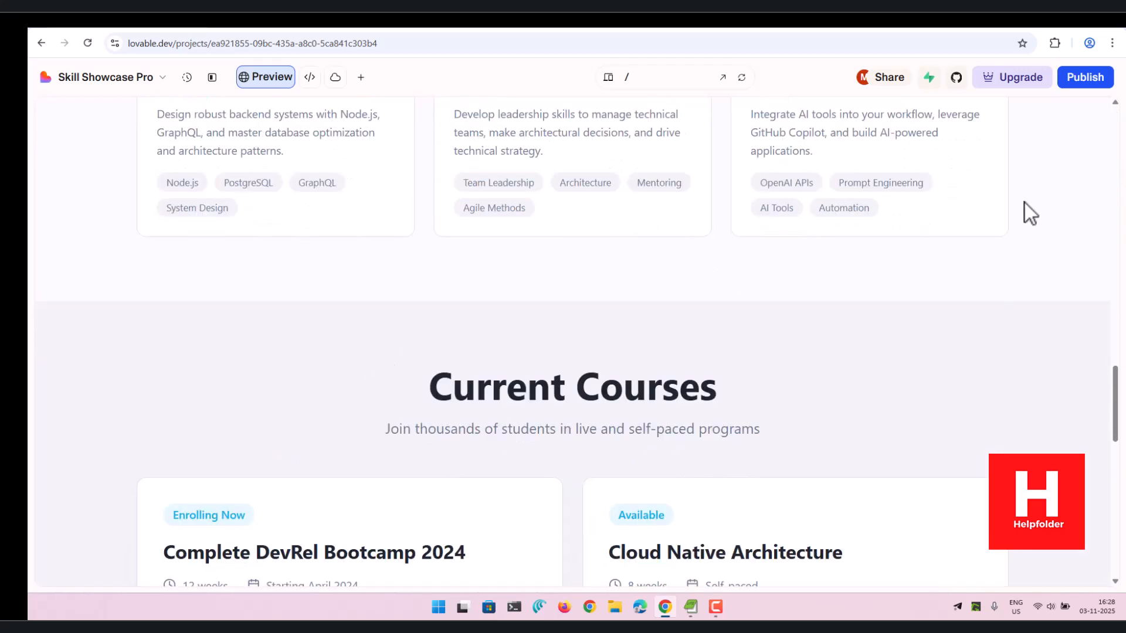
scroll(705, 314, down, 5)
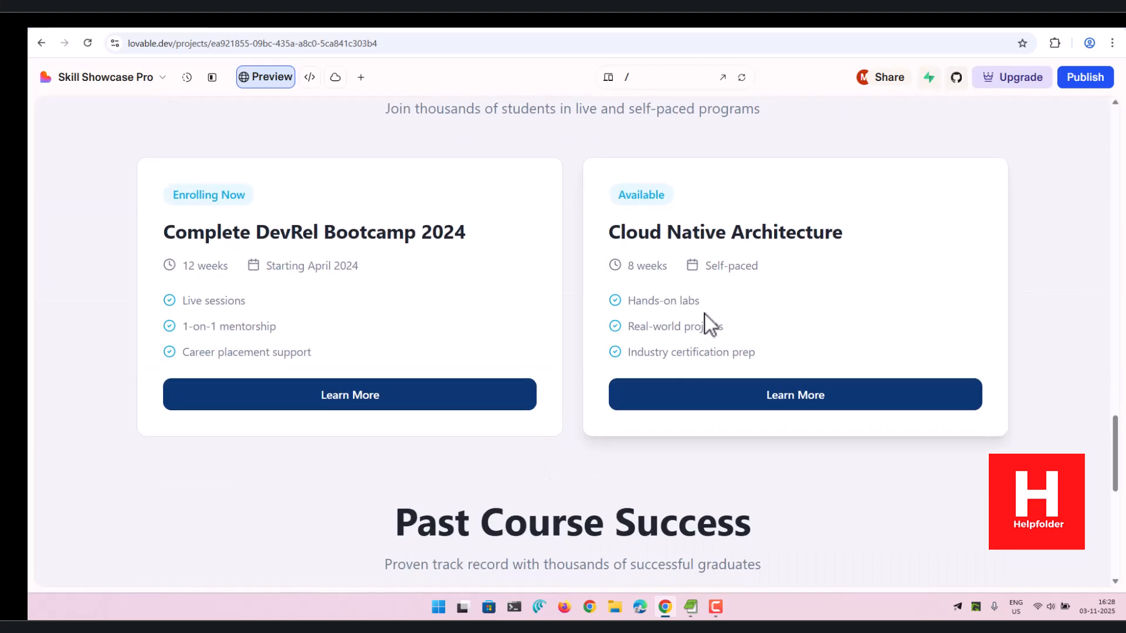
scroll(705, 314, down, 10)
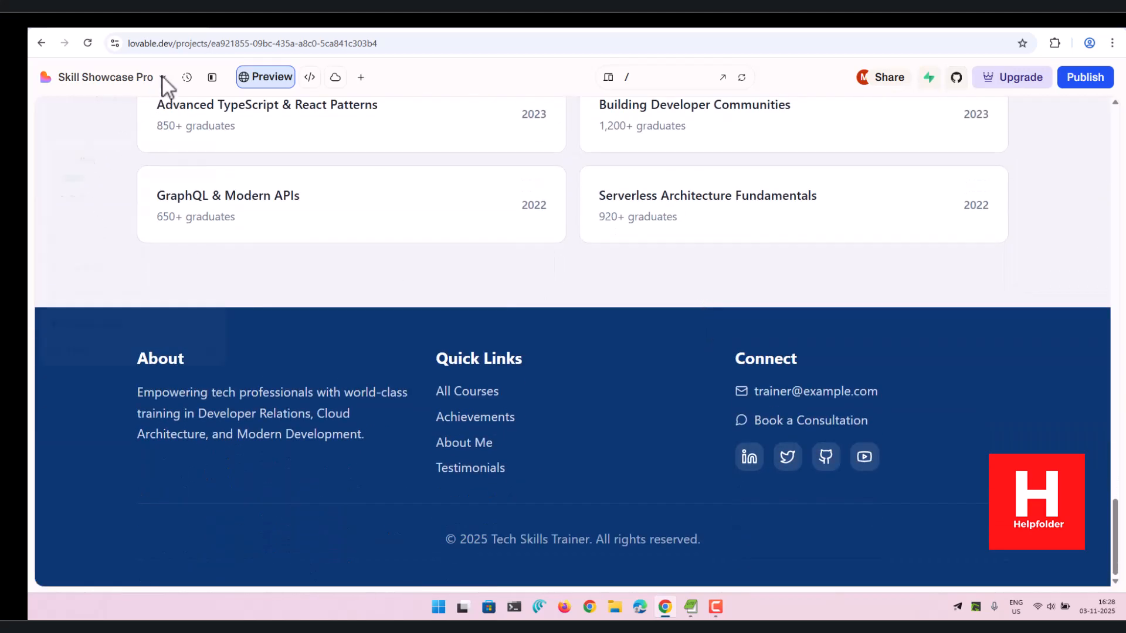
click(164, 78)
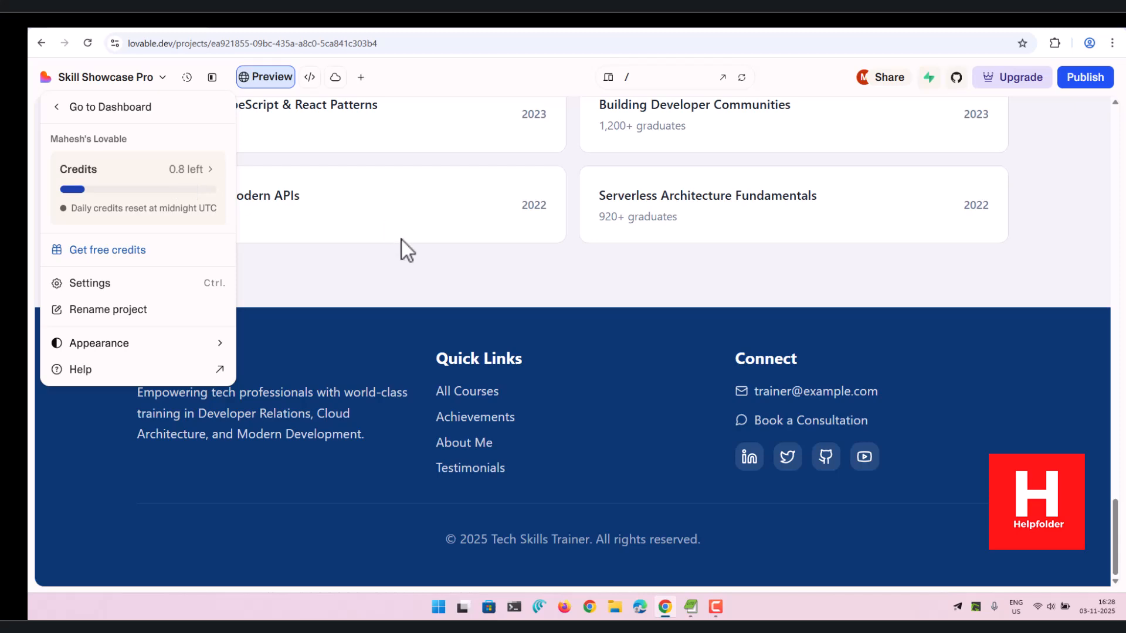
click(420, 270)
scroll(84, 234, up, 10)
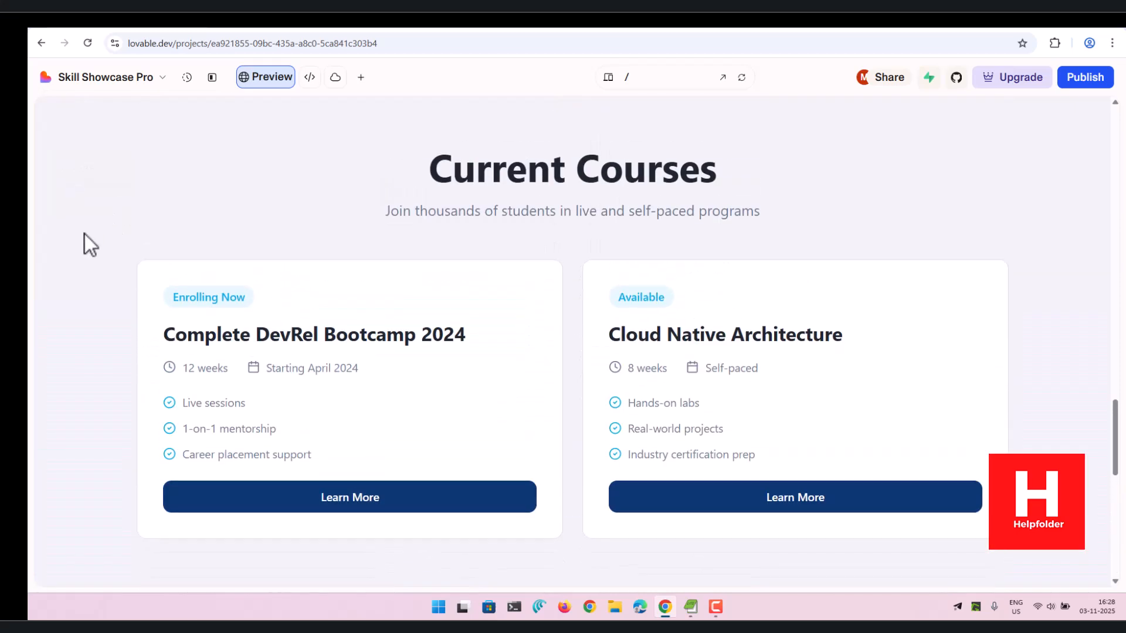
scroll(84, 234, up, 15)
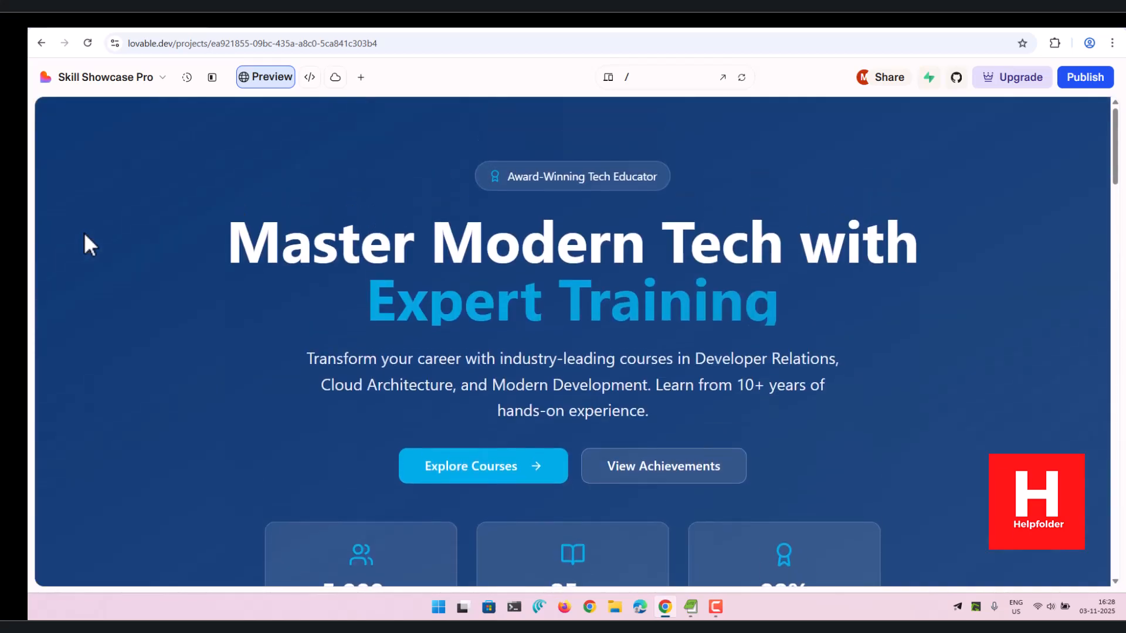